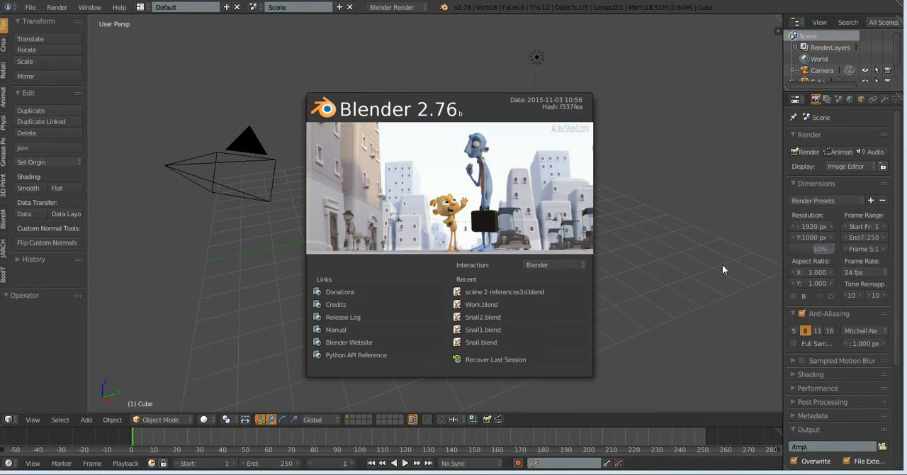
Dismiss the splash screen and start the Screencast Keys display with mouse actions shown as Text
left_click(688, 251)
key("n")
scroll(711, 256, "down", 10)
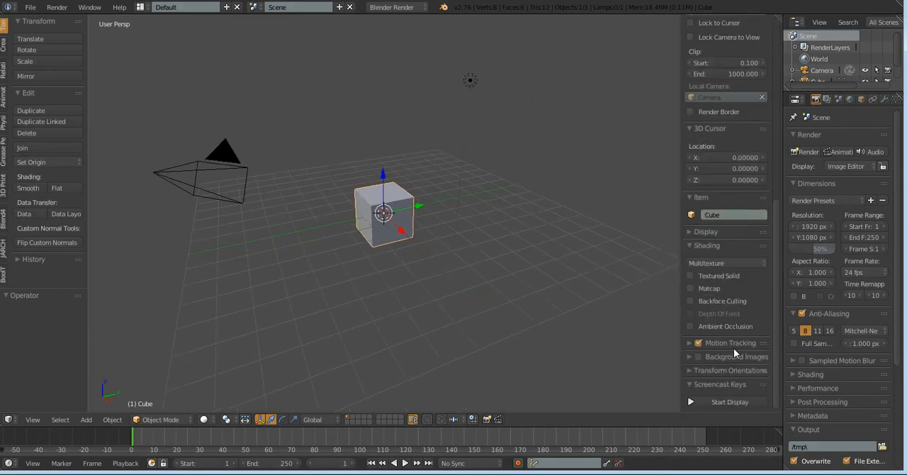
left_click(742, 401)
scroll(748, 364, "down", 3)
scroll(747, 364, "down", 4)
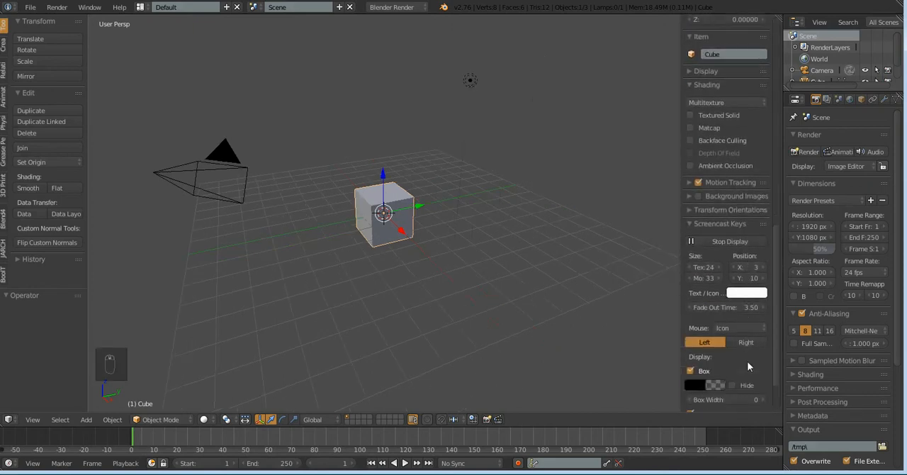
left_click(743, 328)
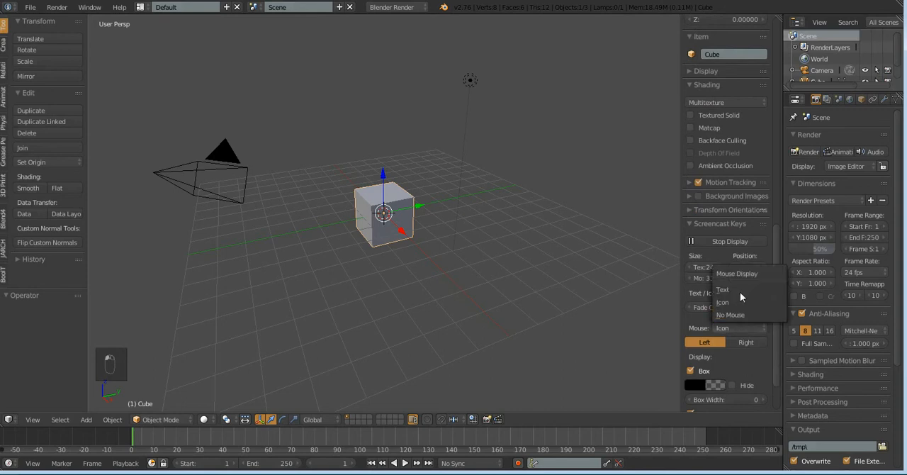
left_click(737, 289)
scroll(295, 322, "up", 4)
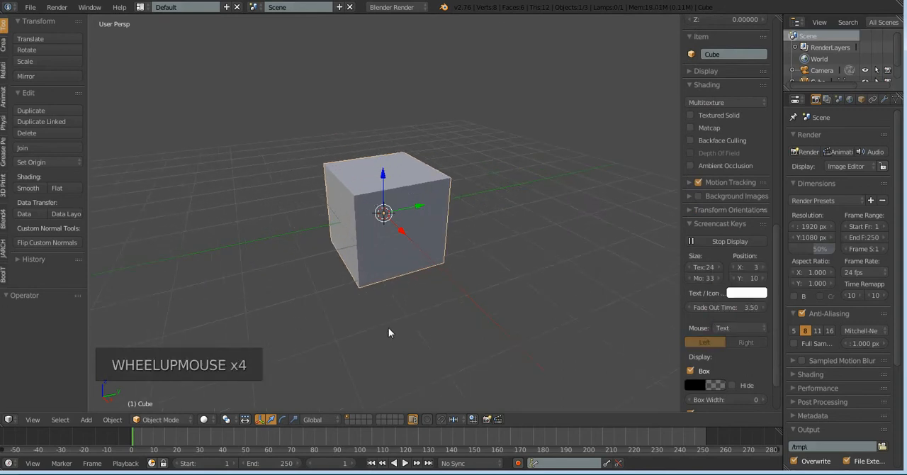
scroll(382, 336, "down", 5)
scroll(441, 301, "down", 1)
scroll(441, 301, "up", 3)
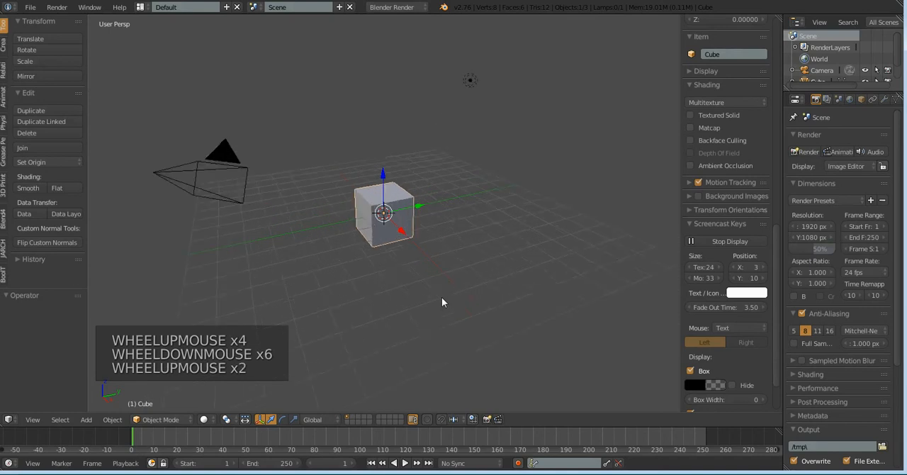
scroll(438, 299, "down", 2)
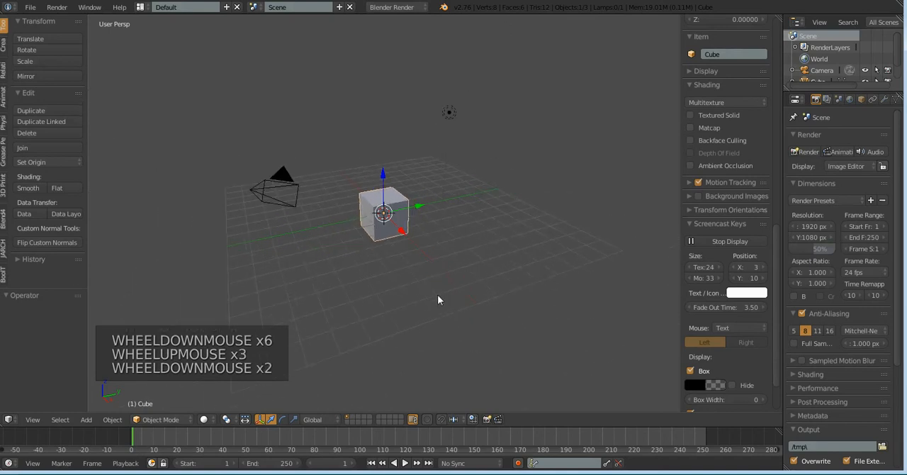
Delete the default cube, then the remaining camera and lamp, to leave the scene empty
key("x")
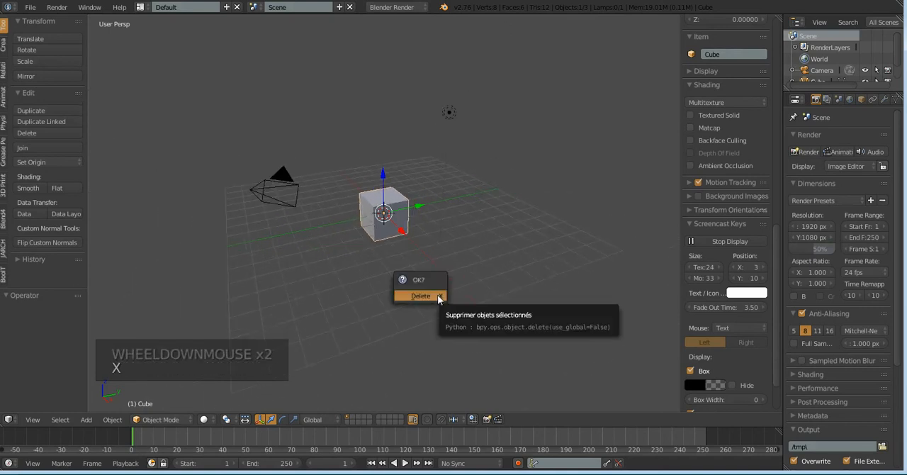
left_click(437, 294)
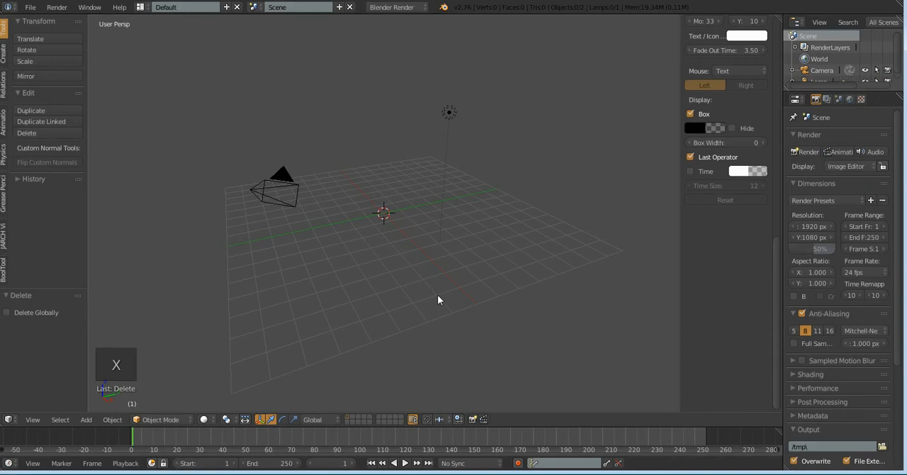
key("a")
key("x")
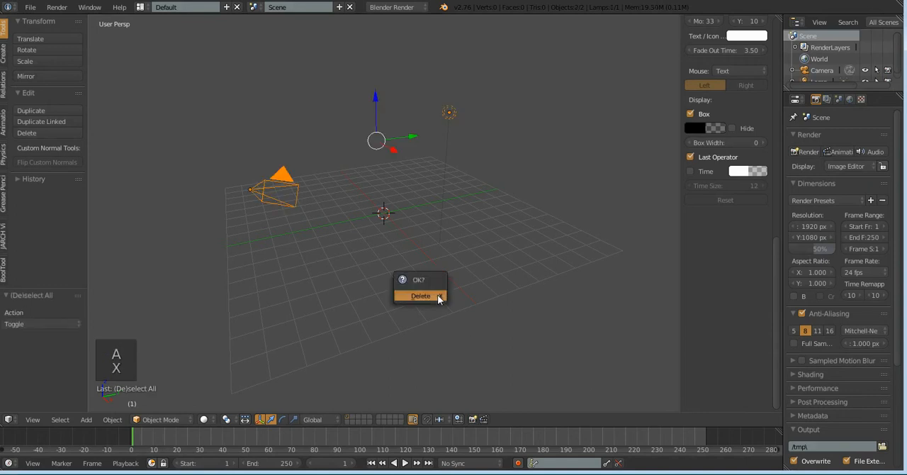
left_click(437, 296)
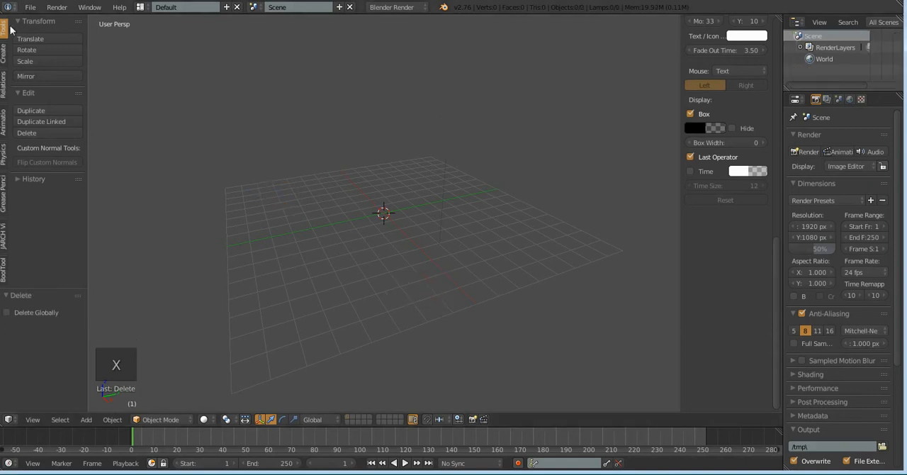
Add a mesh circle with 32 vertices and a radius of 1 at the scene origin
left_click(4, 54)
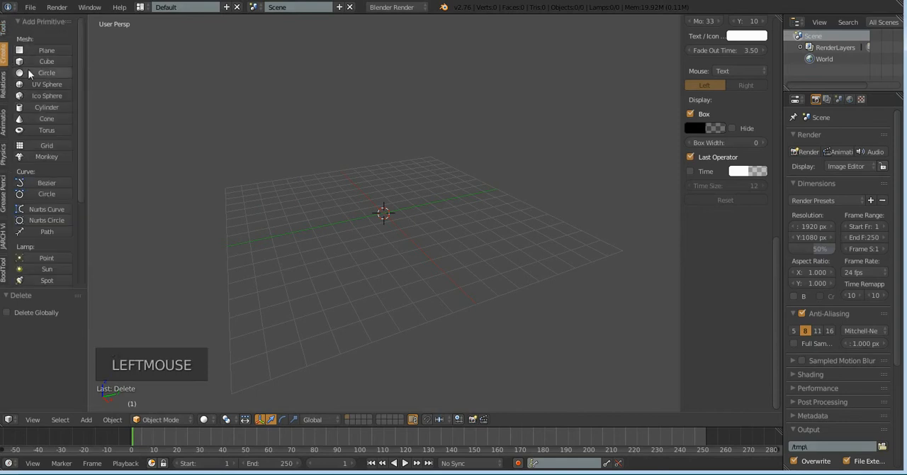
left_click(47, 73)
middle_click_drag(533, 215, 433, 222)
scroll(433, 222, "up", 3)
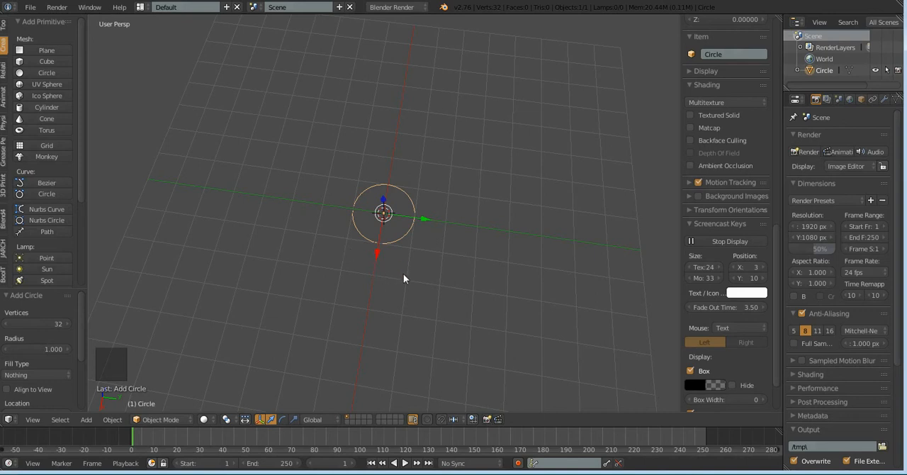
Widen the properties editor and add an Array modifier to the circle
left_click(780, 158)
left_click_drag(781, 158, 743, 158)
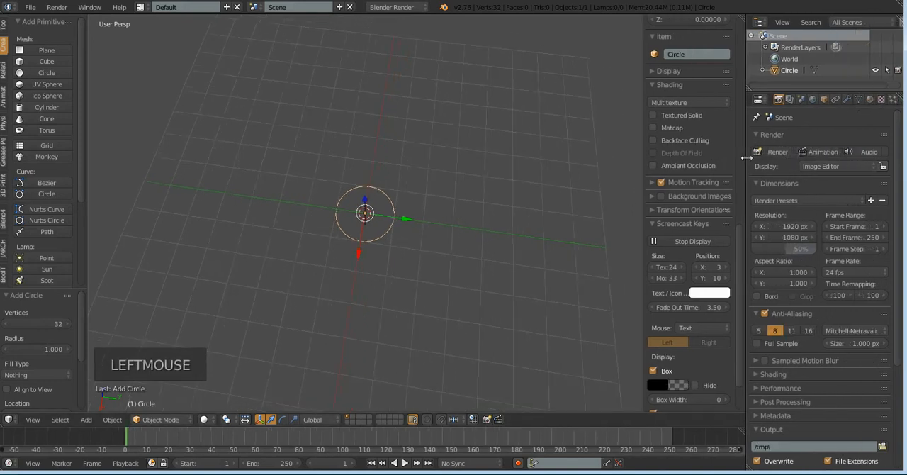
left_click(847, 100)
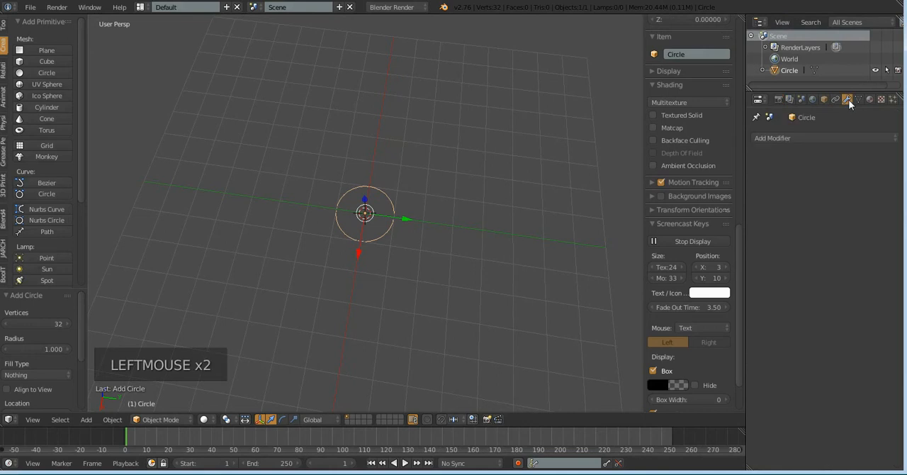
left_click(805, 139)
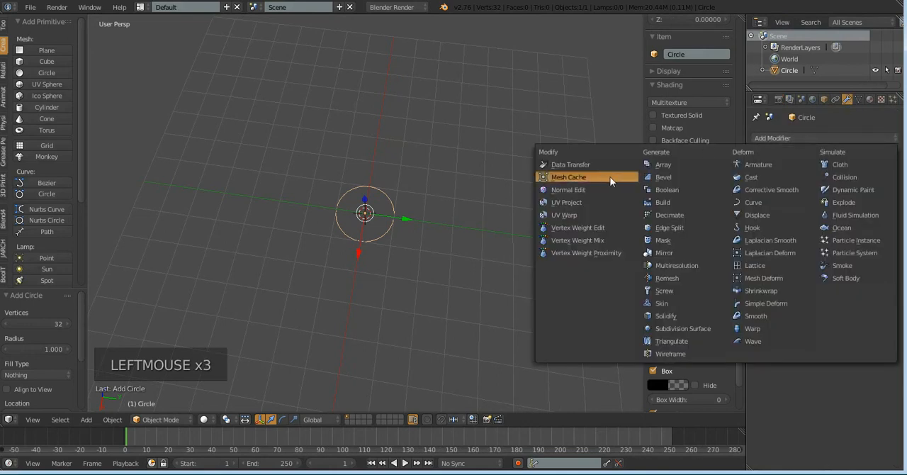
left_click(666, 166)
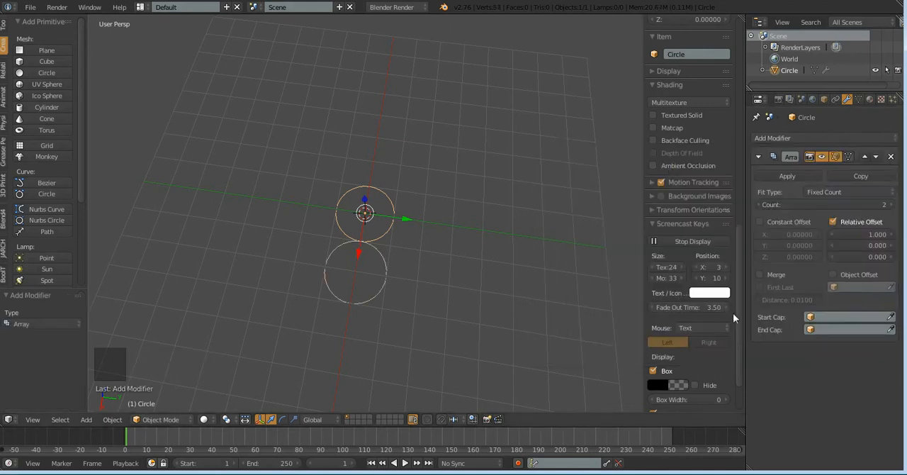
Switch the array from Relative Offset to Constant Offset and raise its count to 269
middle_click_drag(446, 316, 607, 281)
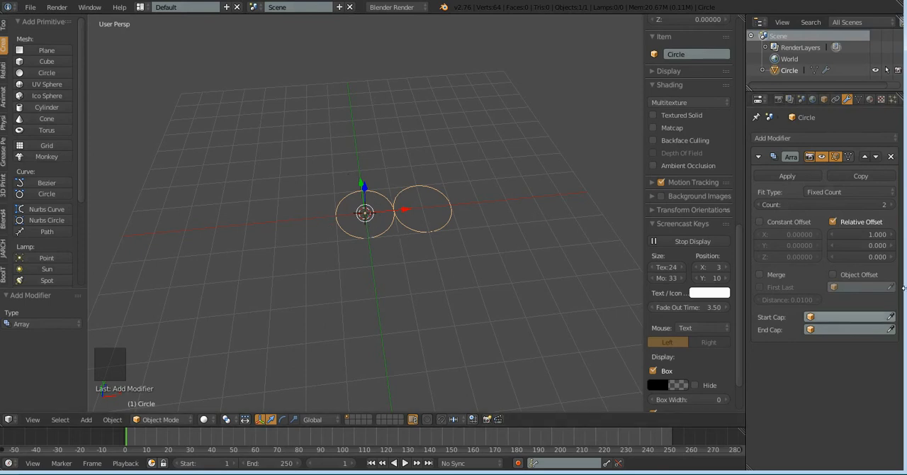
left_click(833, 222)
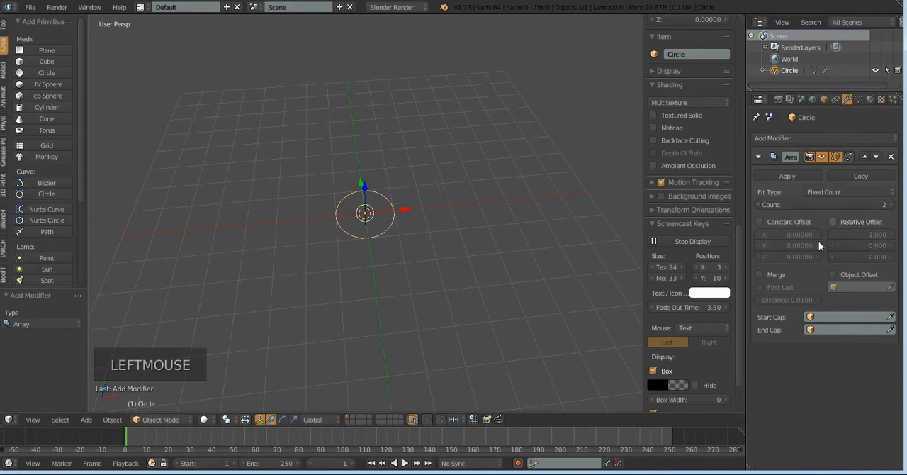
left_click(760, 222)
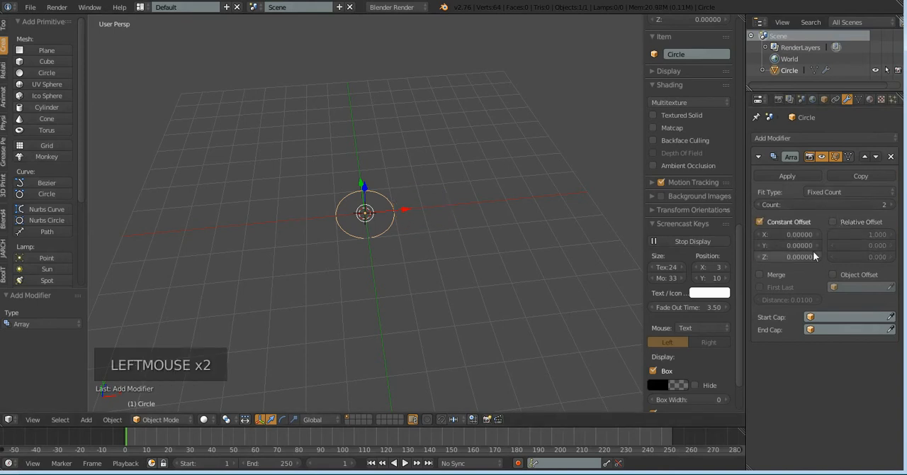
left_click_drag(787, 205, 864, 204)
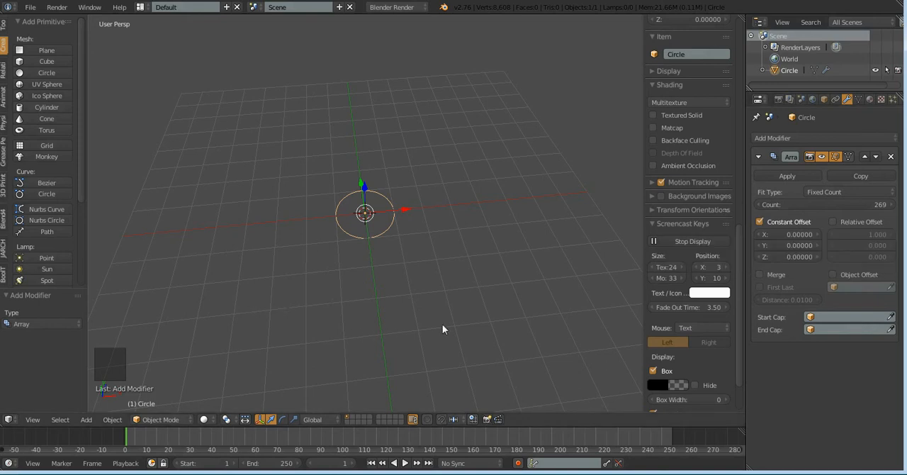
Set the array's constant offset along Z to 0.2 so the circles stack upward
middle_click_drag(442, 324, 395, 306)
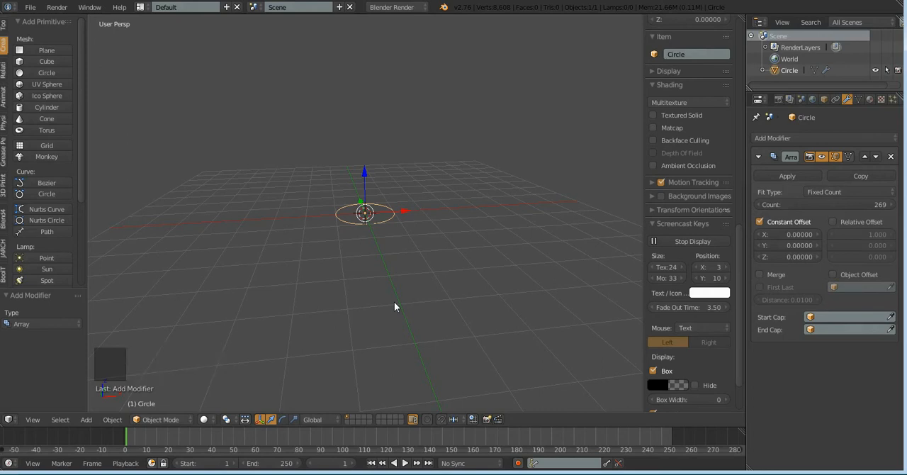
scroll(402, 258, "down", 1)
scroll(401, 257, "up", 3)
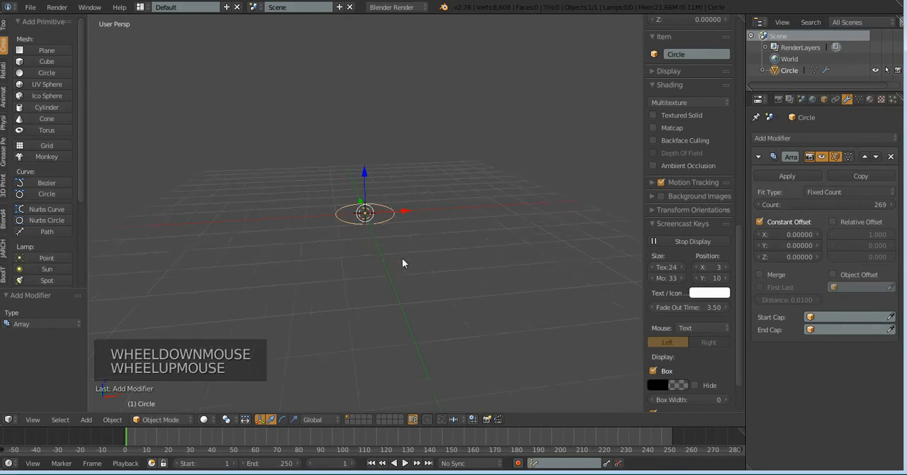
left_click_drag(789, 257, 789, 257)
double_click(790, 258)
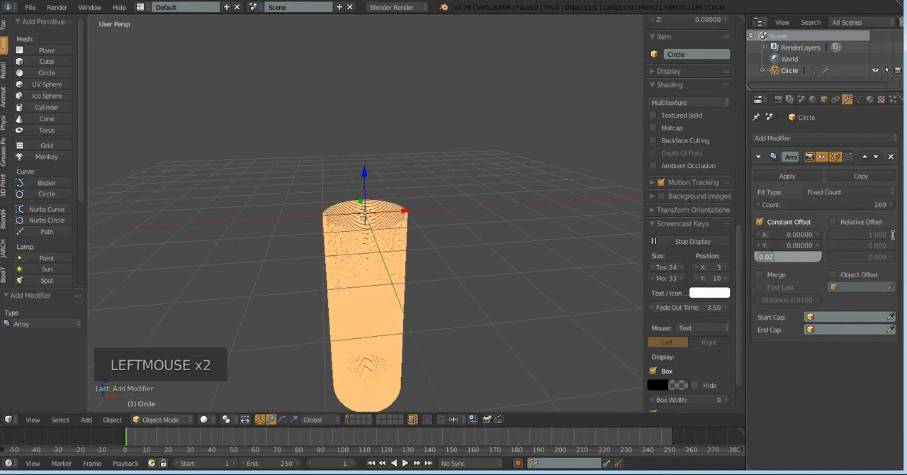
key("BackSpace")
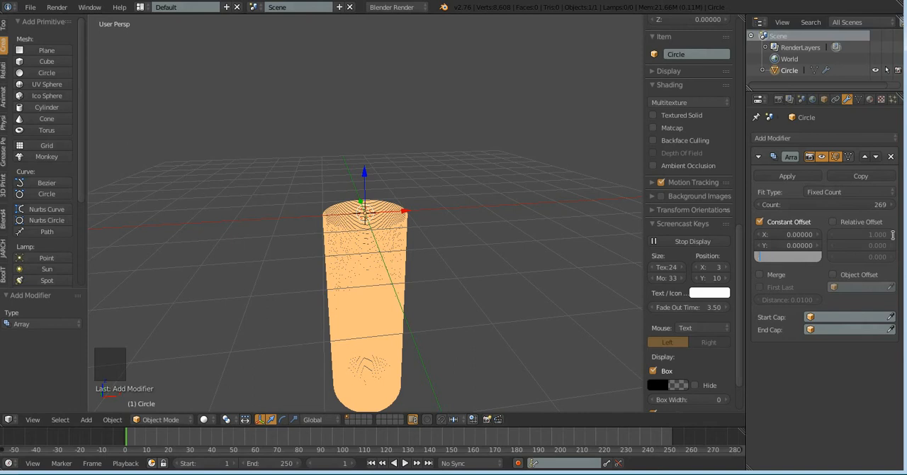
type("0.2")
key("Return")
Switch the viewport to the front view in orthographic projection
scroll(453, 293, "down", 2)
middle_click_drag(453, 292, 422, 284)
scroll(421, 280, "up", 3)
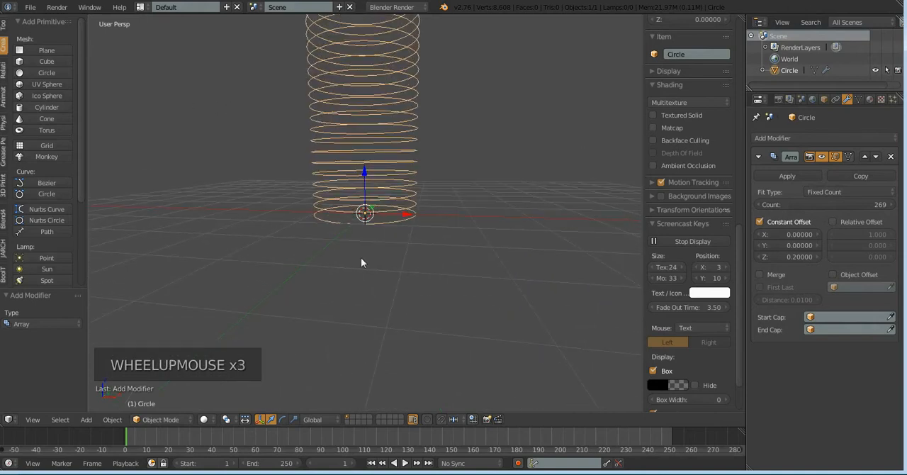
key("KP_1")
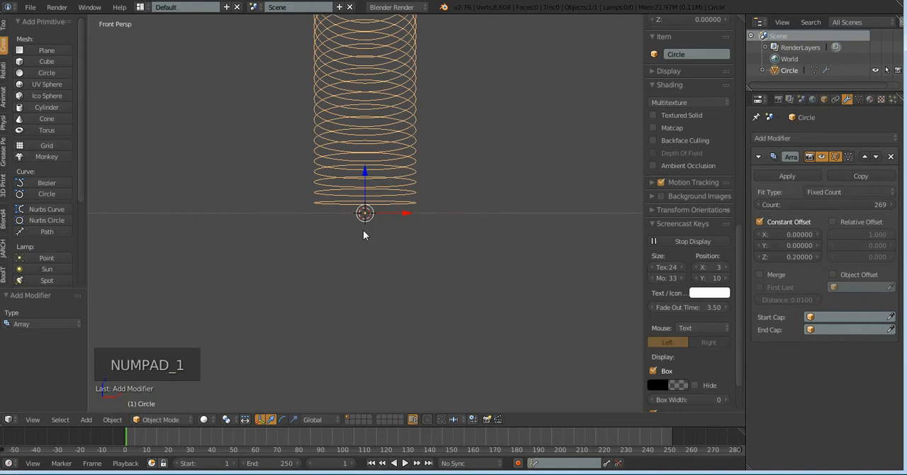
key("KP_7")
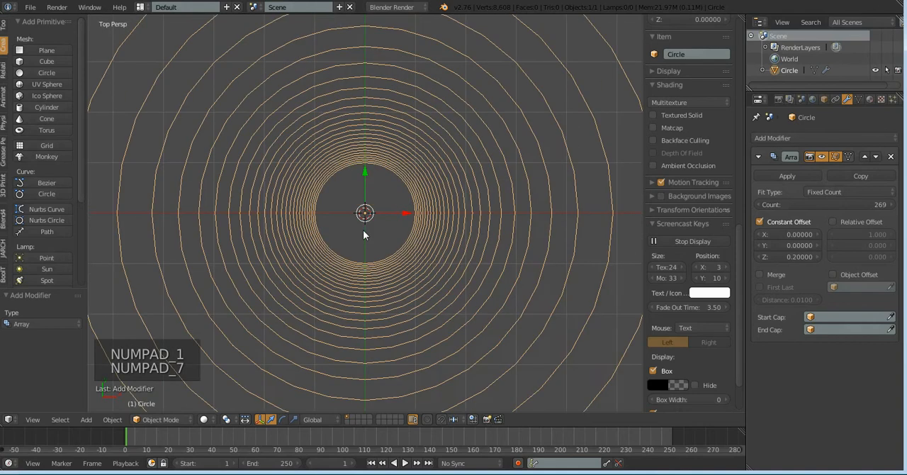
key("KP_1")
key("KP_5")
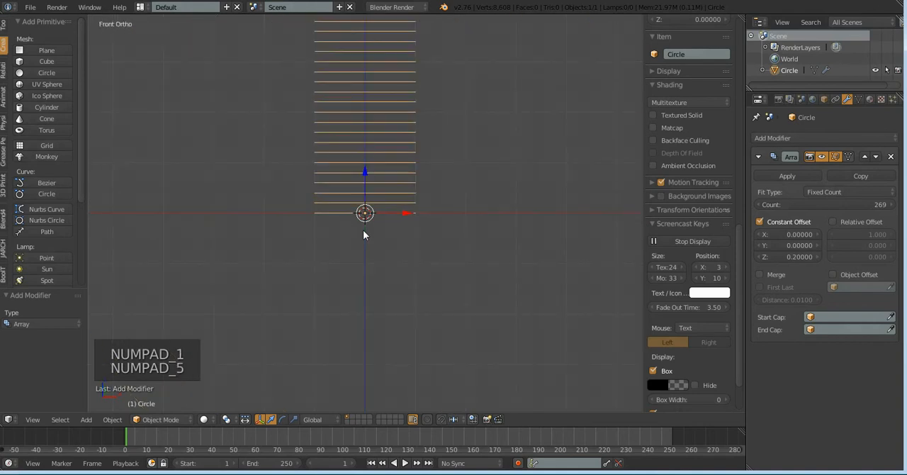
Enable Object Offset in the circle's Array modifier
scroll(430, 236, "up", 3)
scroll(434, 248, "down", 2)
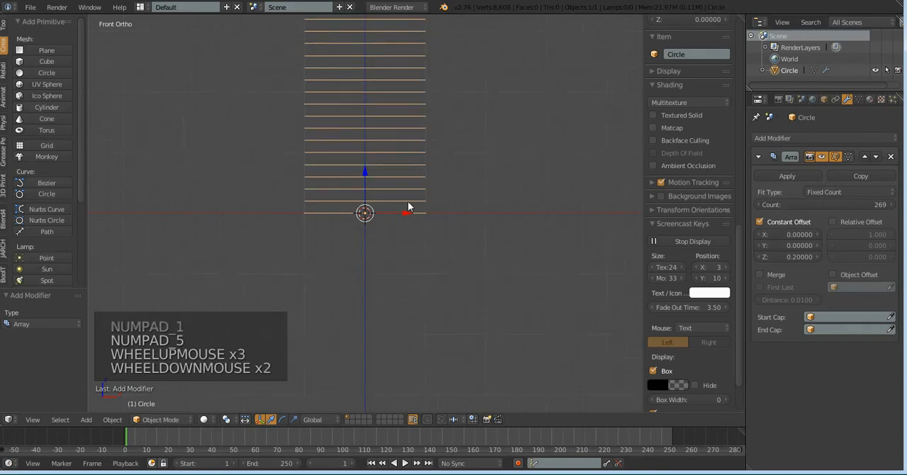
scroll(408, 206, "down", 3)
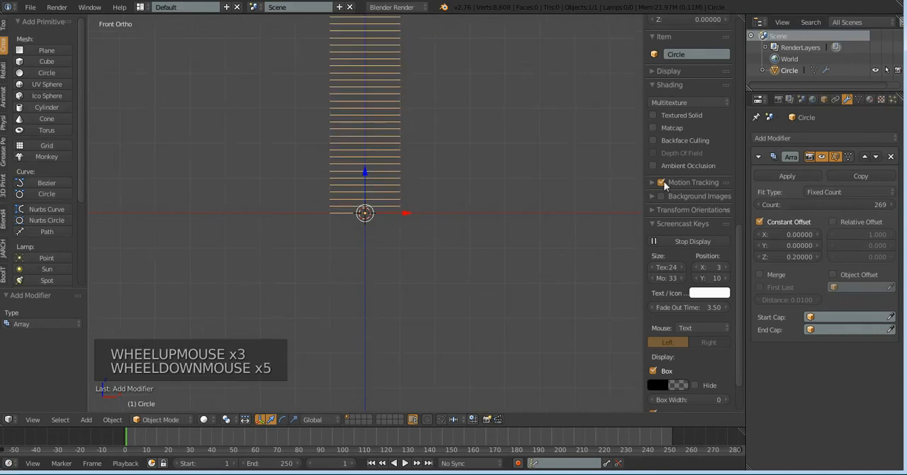
scroll(504, 238, "down", 3)
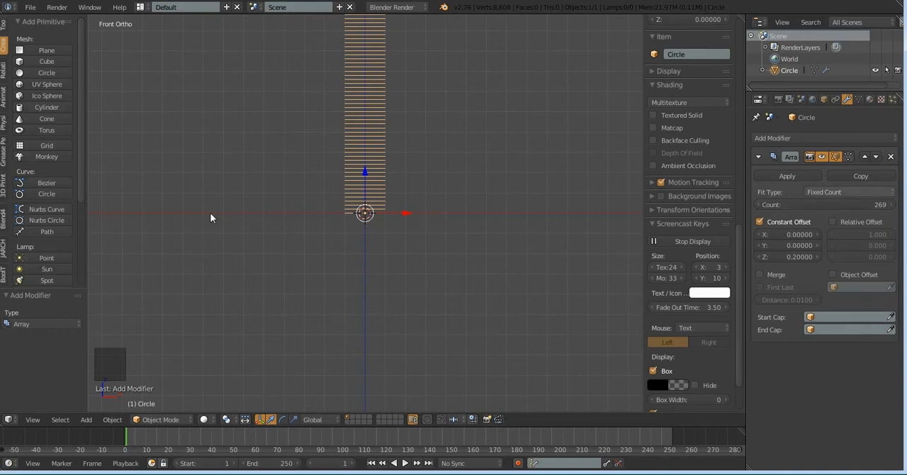
scroll(211, 195, "down", 2)
scroll(408, 213, "down", 9)
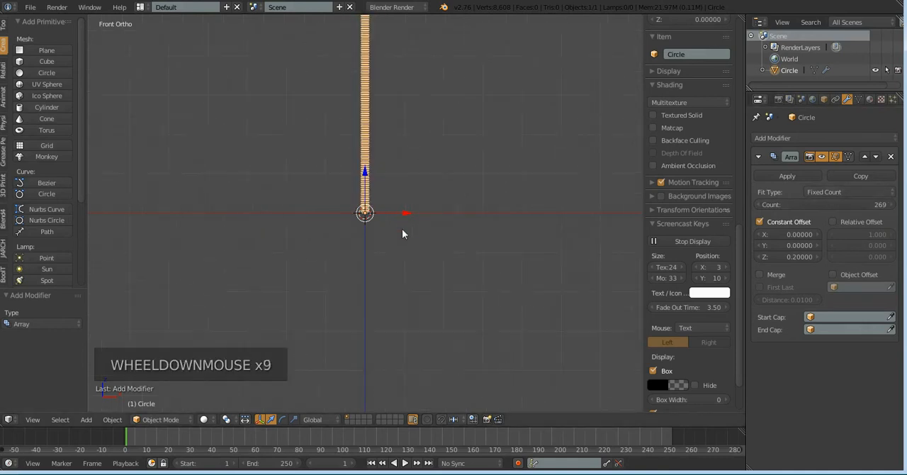
scroll(402, 228, "down", 1)
scroll(402, 228, "up", 10)
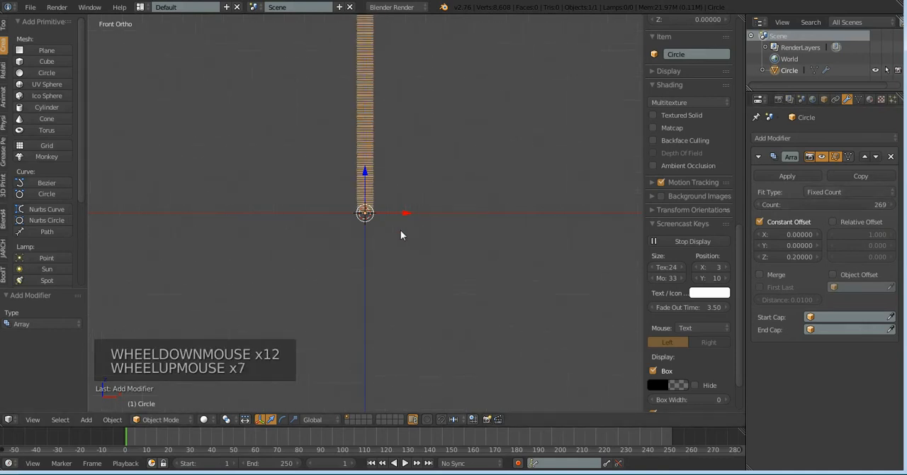
scroll(400, 235, "up", 2)
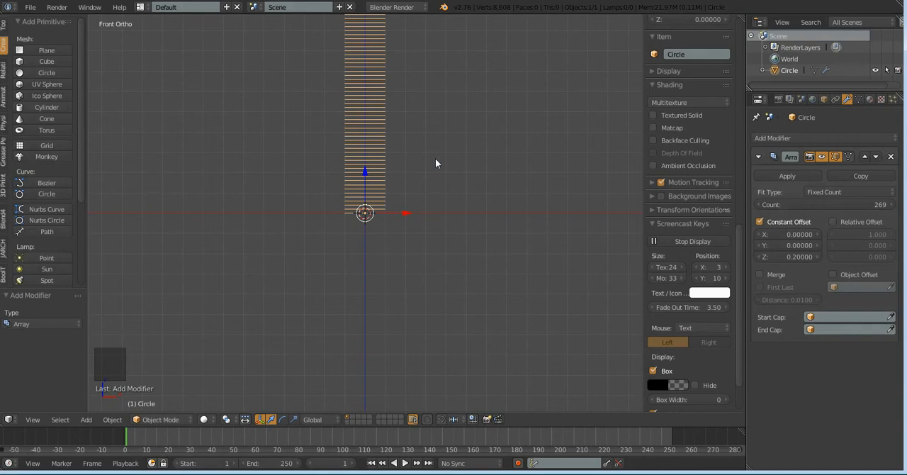
left_click(832, 274)
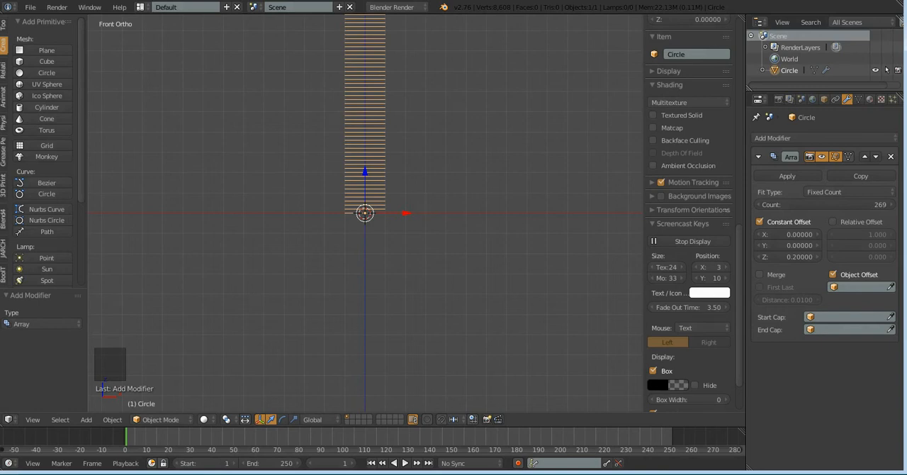
Add a plain-axes empty at the origin of the stacked circles
left_click_drag(82, 77, 66, 197)
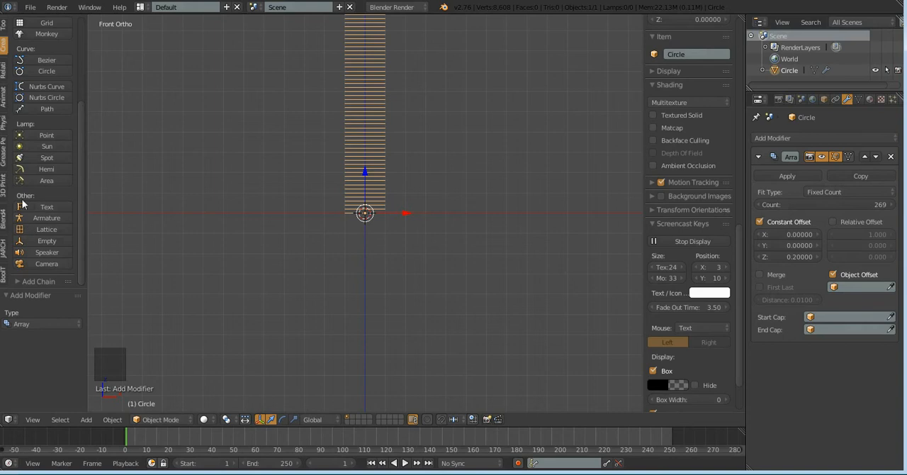
left_click(44, 240)
scroll(445, 279, "up", 5)
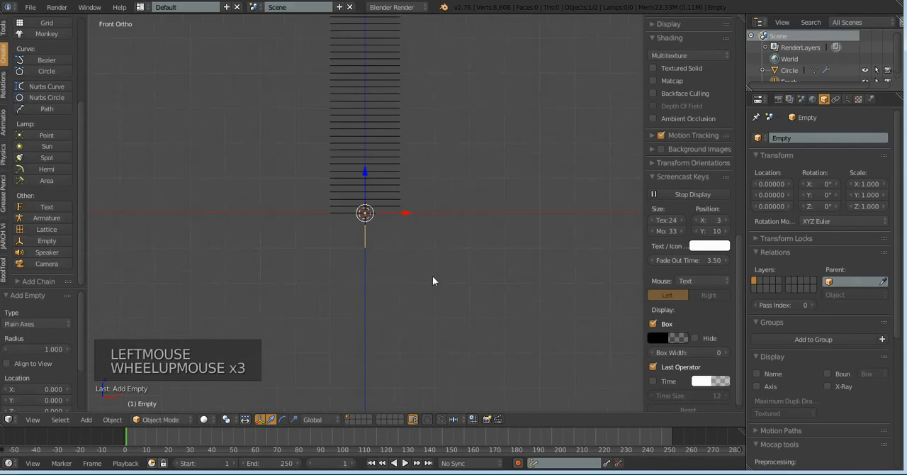
scroll(432, 281, "up", 4)
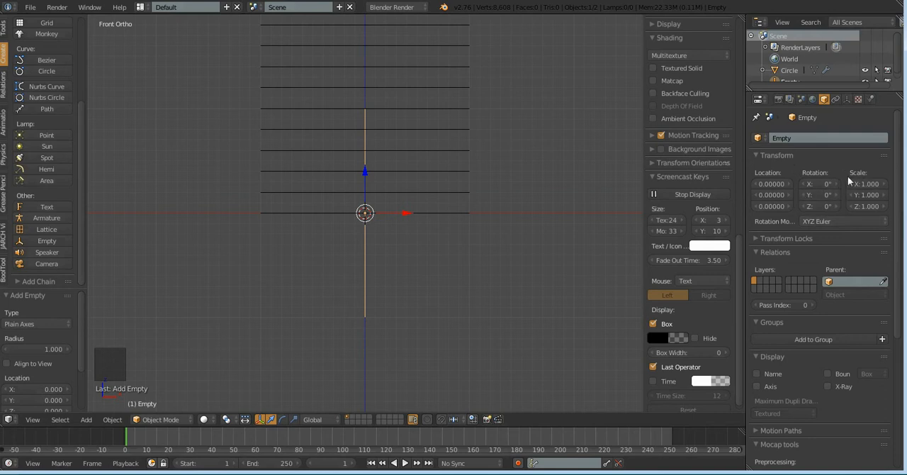
Select the arrayed circle and assign the empty as the Object Offset target in its Array modifier
scroll(475, 205, "down", 3)
middle_click_drag(475, 205, 452, 241)
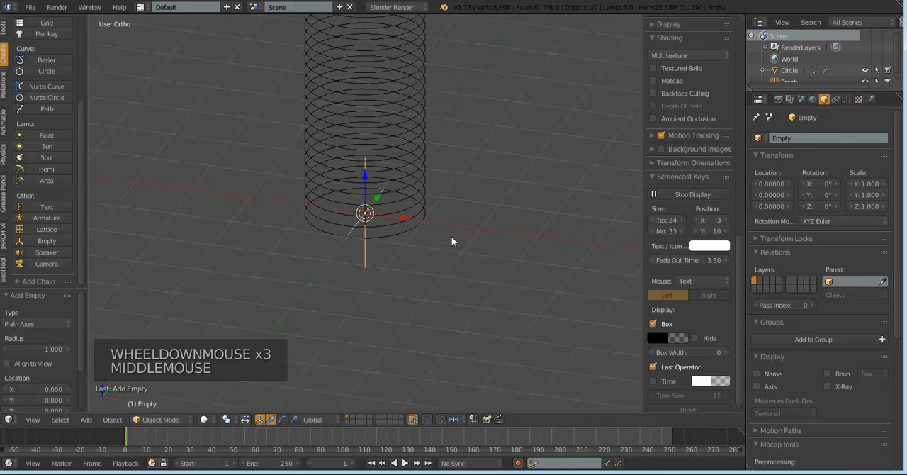
right_click(401, 227)
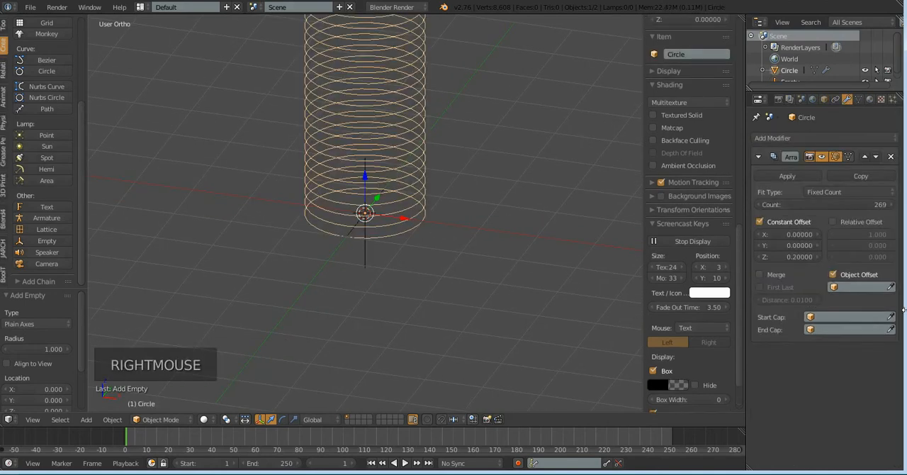
left_click(874, 287)
left_click(863, 303)
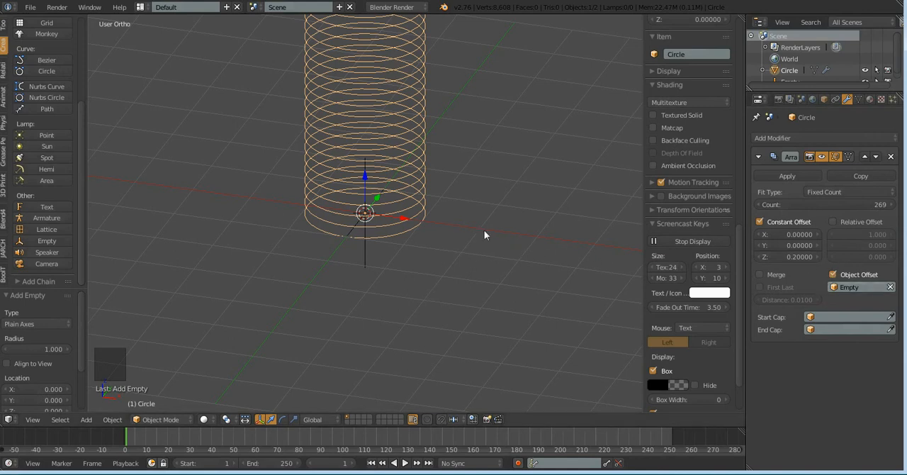
Select the empty at the base of the circle stack and switch to the right orthographic view
scroll(474, 225, "up", 3)
scroll(432, 227, "down", 5)
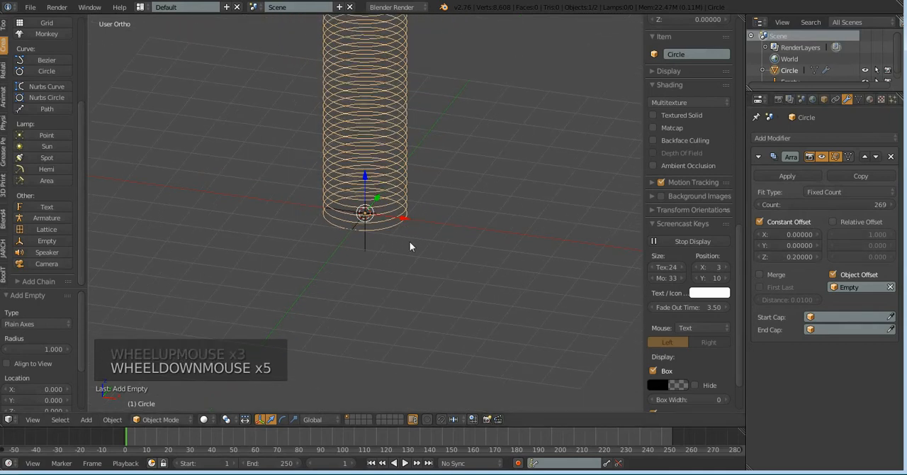
right_click(366, 213)
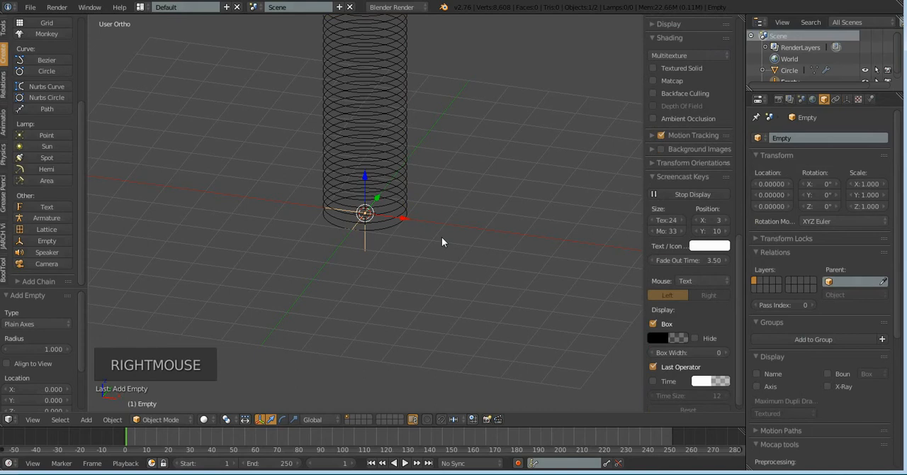
scroll(442, 240, "down", 5)
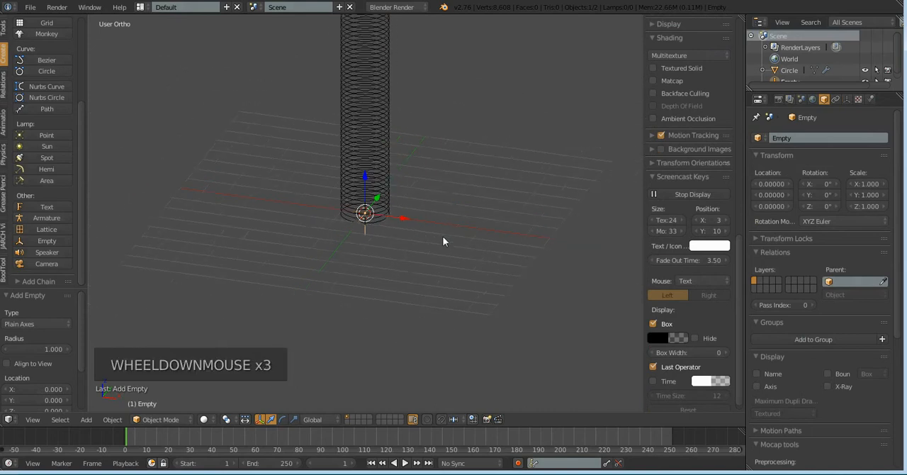
scroll(443, 248, "down", 1)
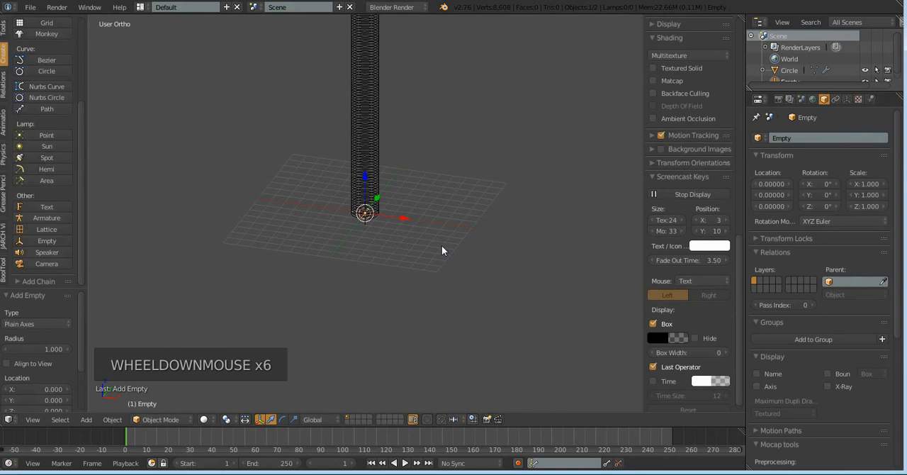
scroll(430, 227, "down", 2)
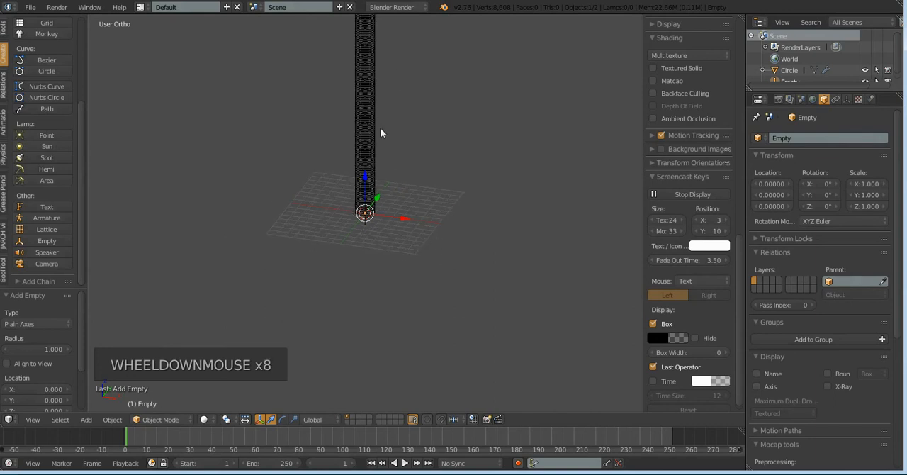
scroll(381, 131, "down", 5)
scroll(381, 131, "up", 6)
scroll(381, 132, "up", 3)
key("KP_3")
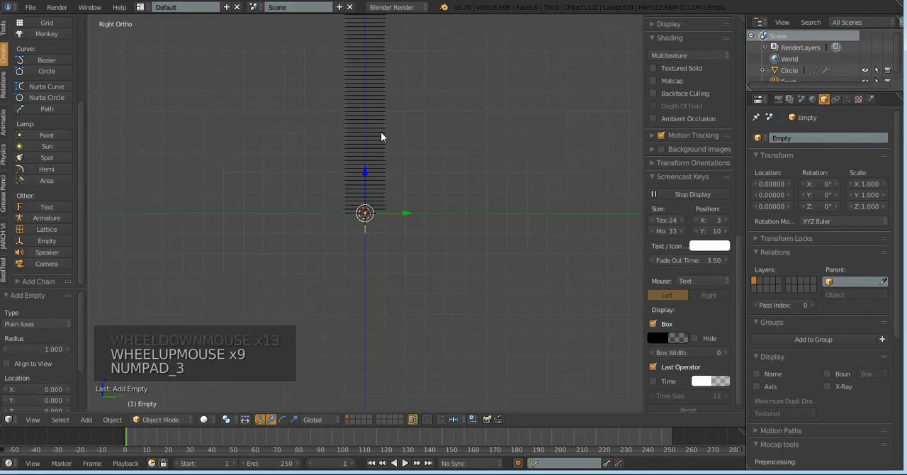
scroll(424, 186, "down", 8)
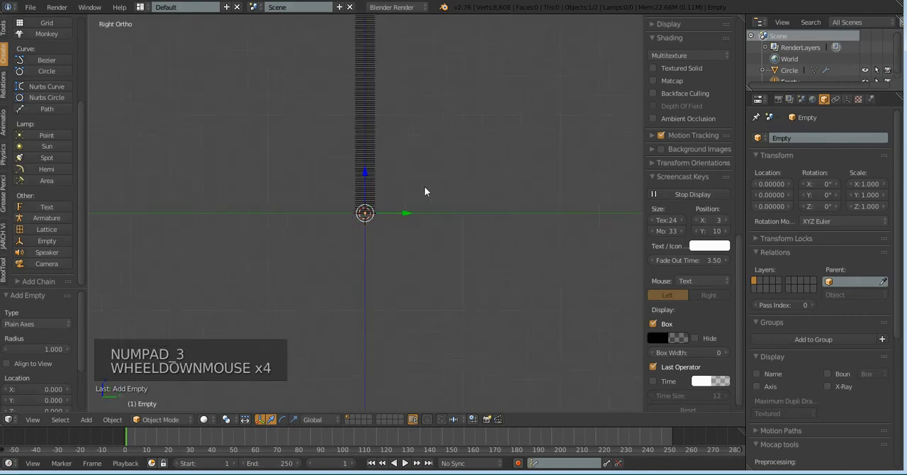
scroll(424, 186, "down", 1)
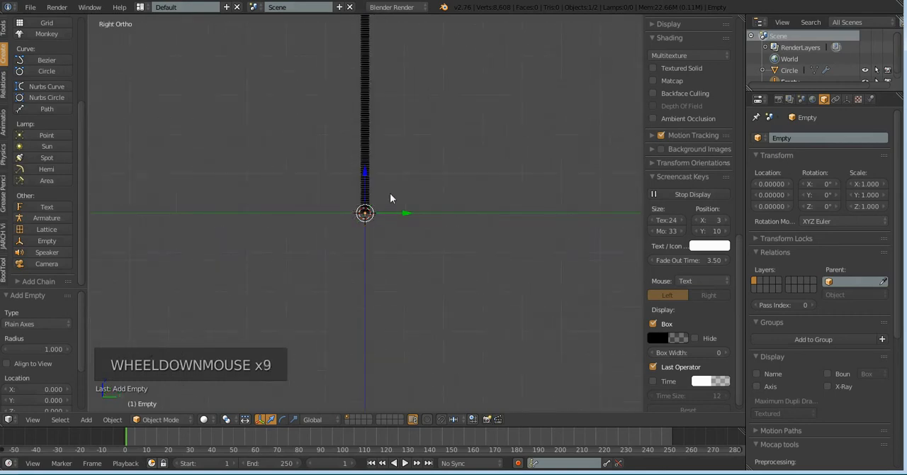
scroll(389, 212, "up", 5)
scroll(388, 238, "up", 9)
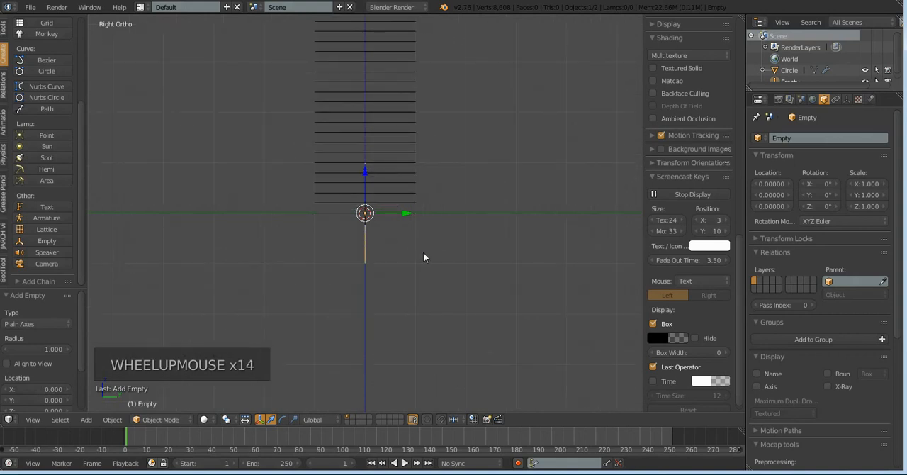
Rotate the empty freehand by about 11.25° in the right view to curl the array into a ring
key("r")
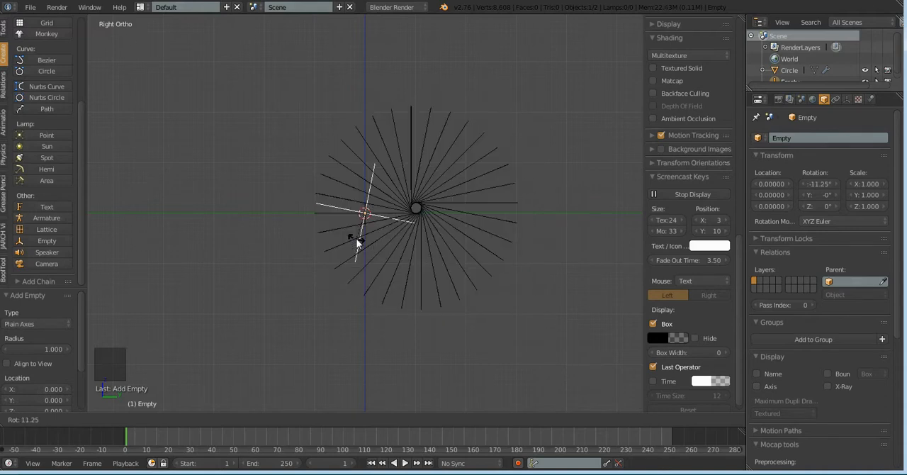
left_click(358, 242)
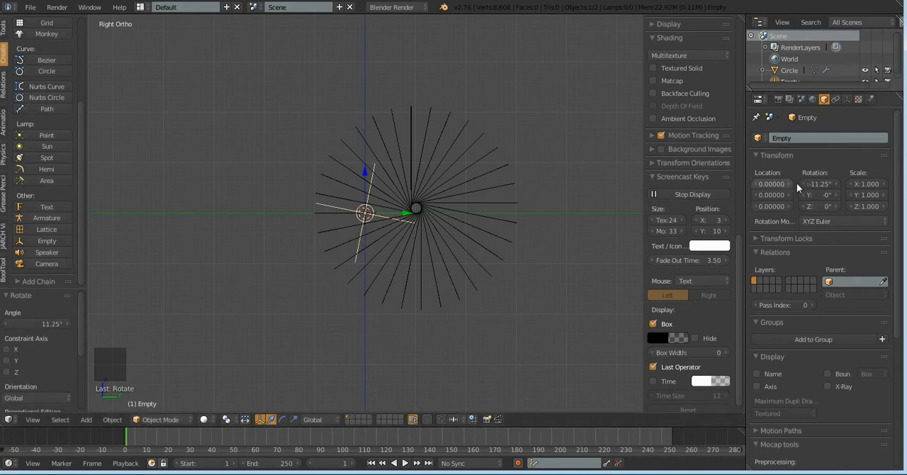
mouse_move(414, 241)
middle_mouse_down()
mouse_move(417, 305)
mouse_move(425, 251)
middle_mouse_up()
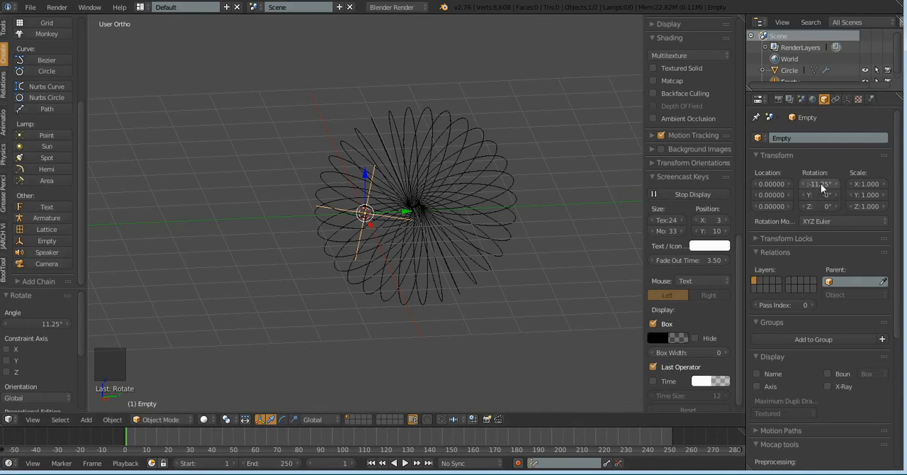
Set the empty's X rotation to 12° and return to the right orthographic view
left_click(820, 184)
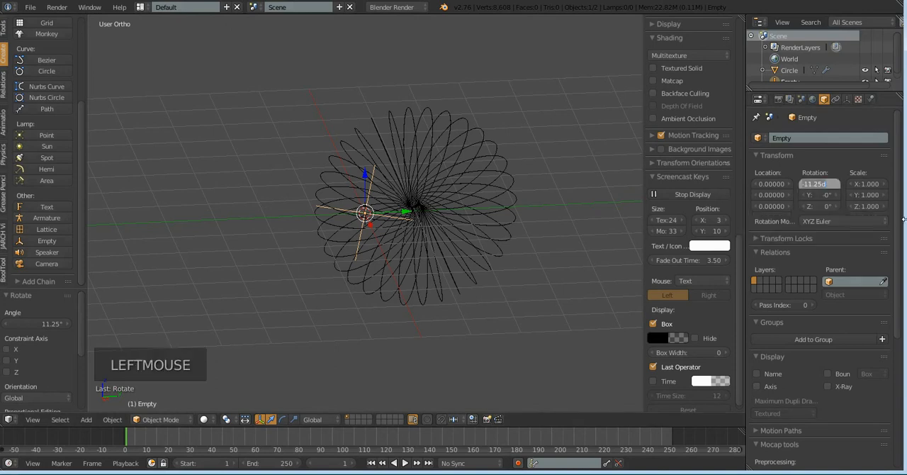
type("12")
key("Return")
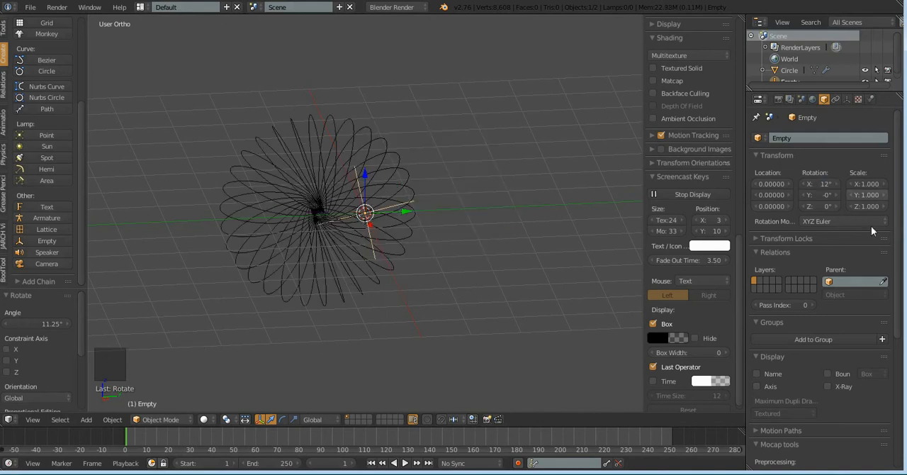
middle_click_drag(528, 314, 500, 273)
key("KP_3")
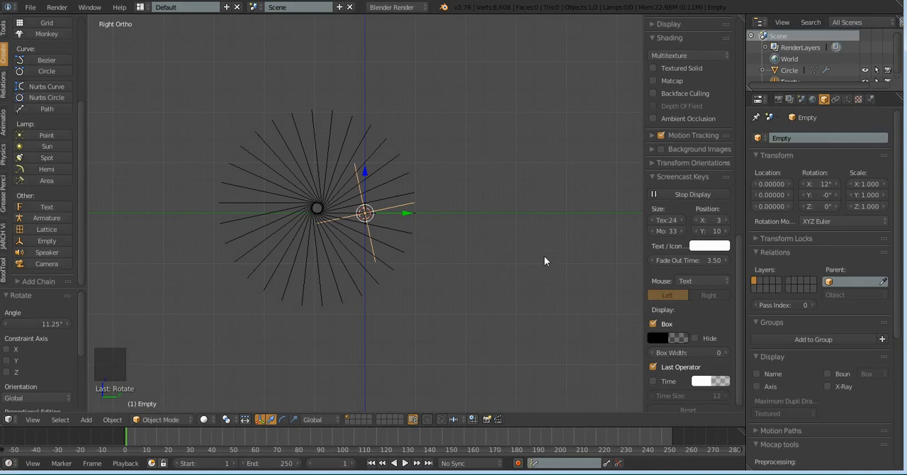
Select the arrayed circle, enter Edit Mode and switch the viewport to wireframe display
scroll(292, 222, "up", 5)
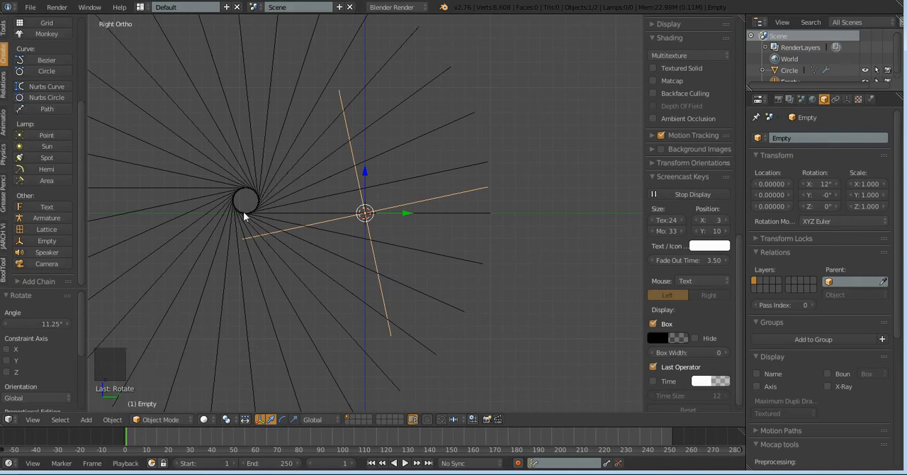
scroll(235, 194, "down", 3)
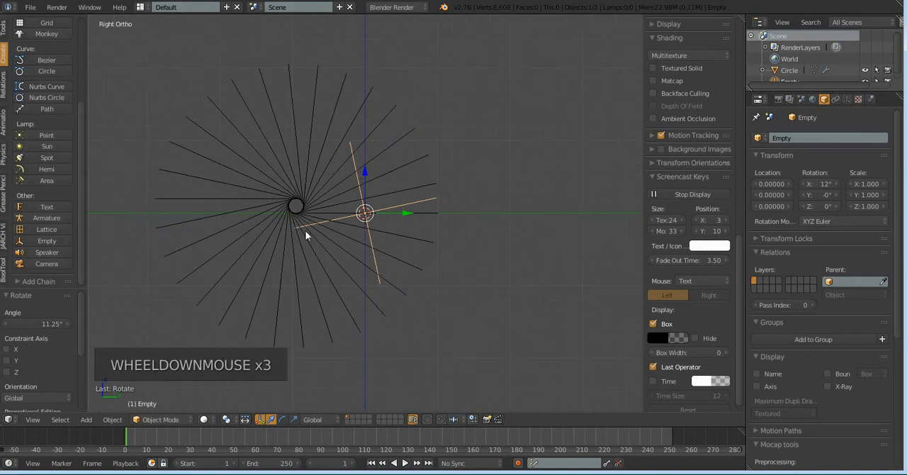
scroll(338, 217, "up", 3)
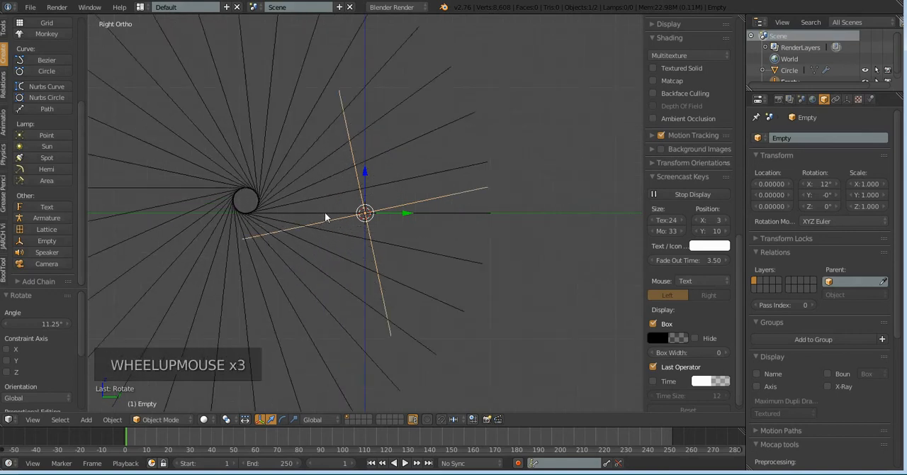
scroll(319, 208, "down", 2)
scroll(319, 210, "up", 2)
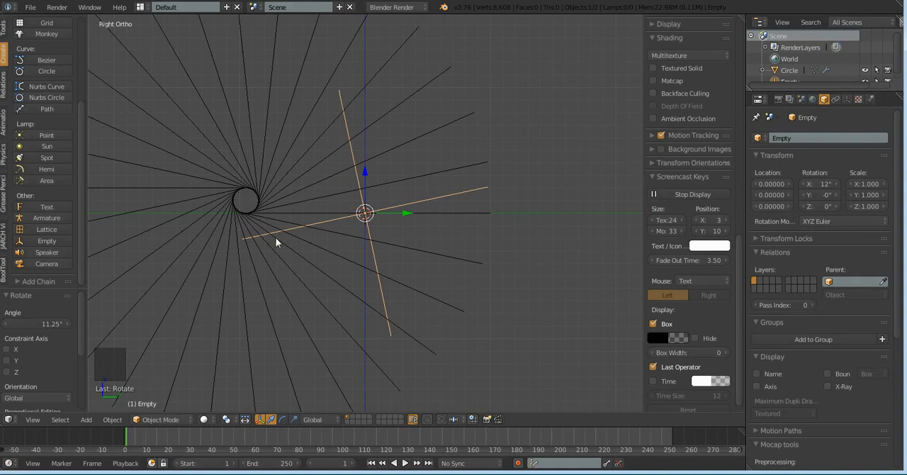
right_click(312, 212)
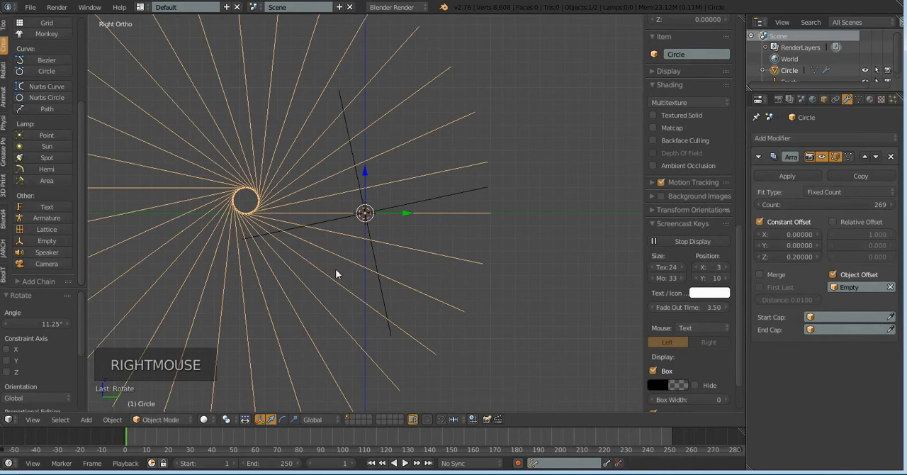
key("Tab")
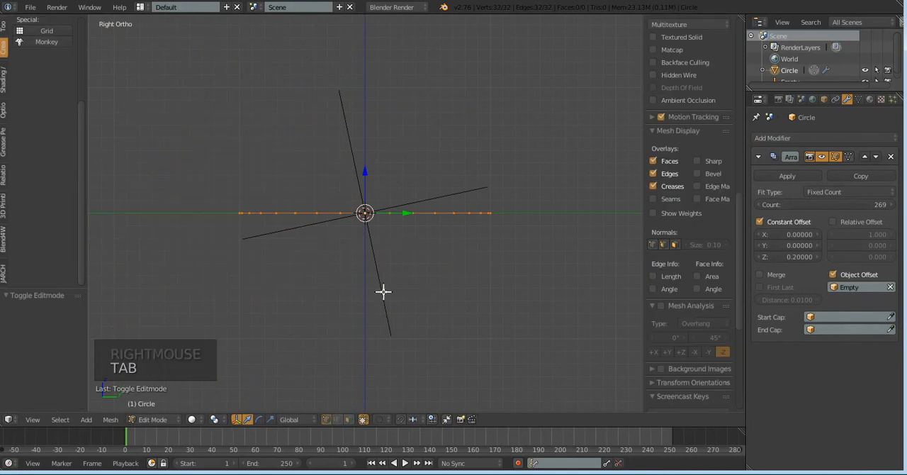
scroll(385, 294, "down", 3)
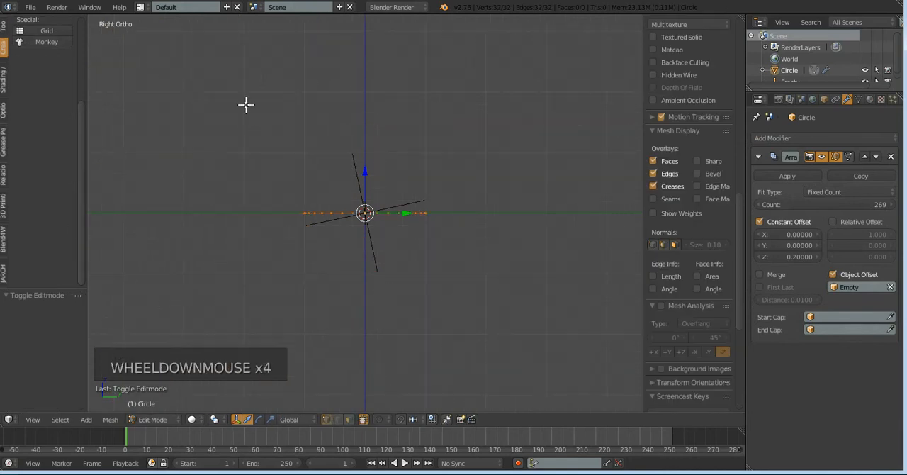
scroll(352, 276, "up", 1)
scroll(304, 353, "up", 1)
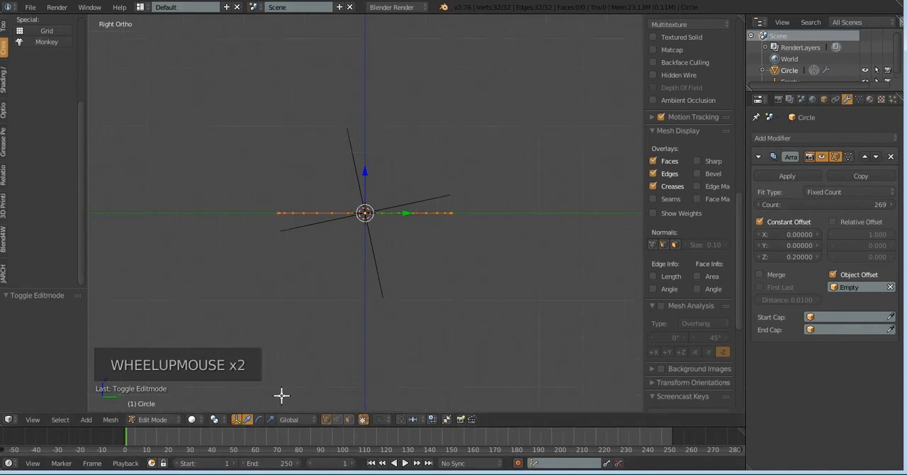
scroll(346, 297, "up", 1)
key("z")
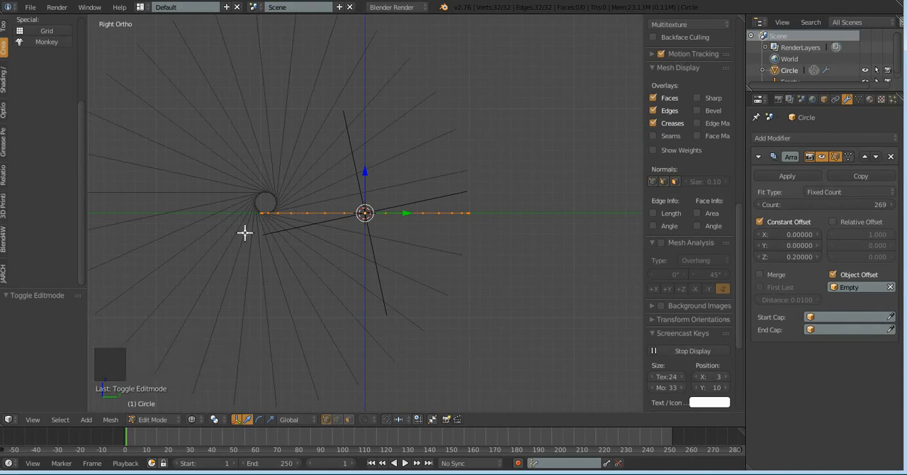
Move the circle's vertices by about 0.048 in Y and 0.095 in Z to close the ring's central hole
scroll(446, 225, "up", 3)
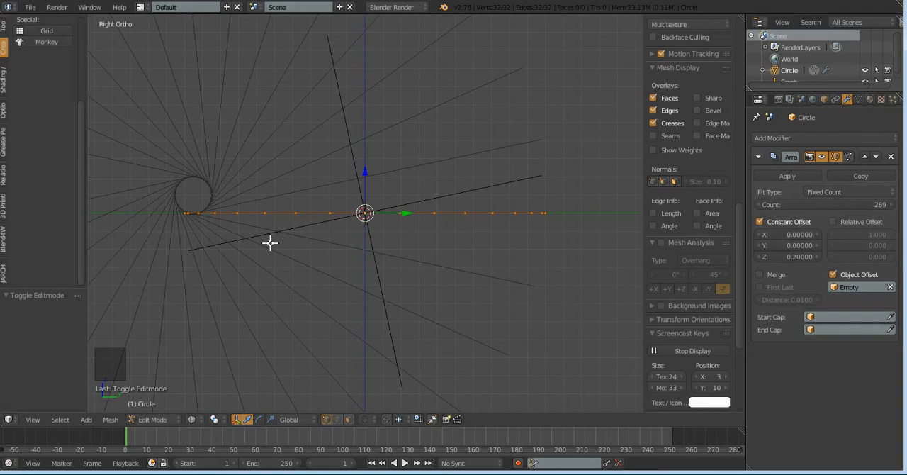
key("g")
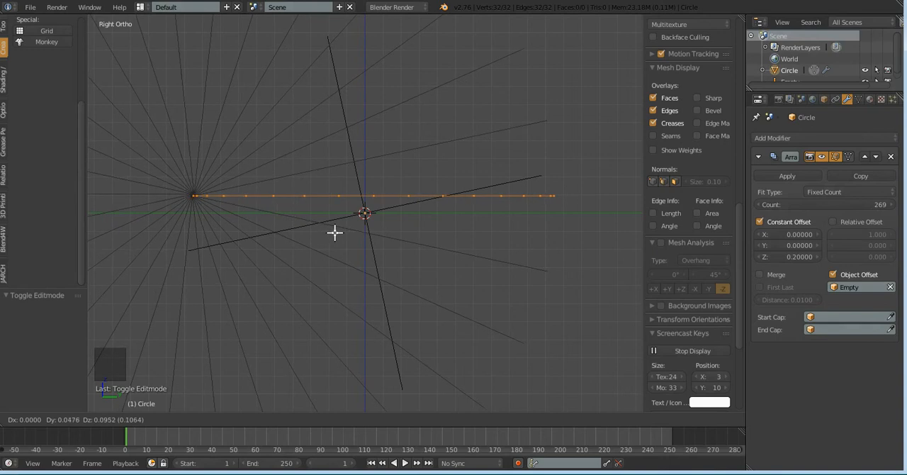
left_click(335, 232)
Nudge the circle's vertices by about 0.004 in Z to tighten the ring's center, and return to Object Mode
scroll(308, 257, "up", 4)
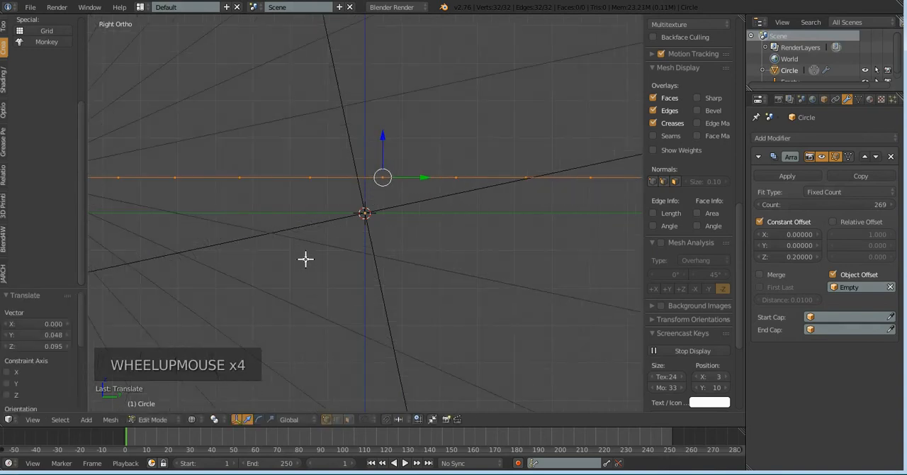
middle_click_drag(254, 247, 437, 277, "shift")
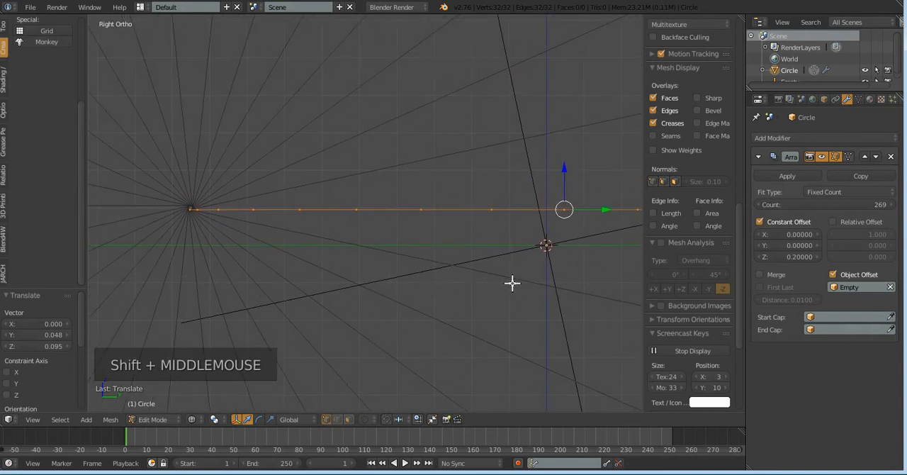
key("g")
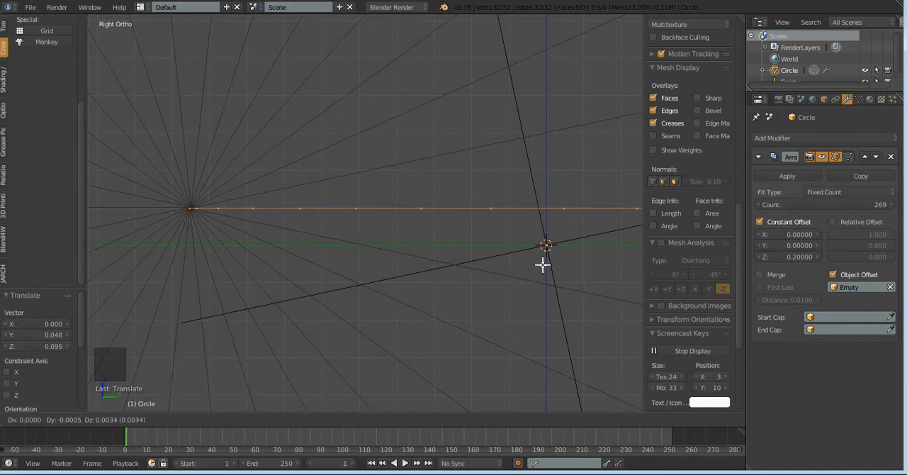
left_click(544, 262)
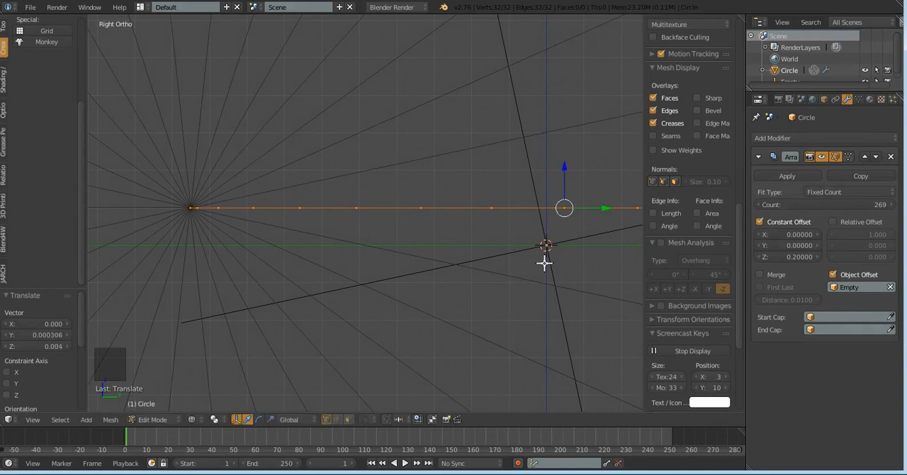
scroll(517, 266, "down", 9)
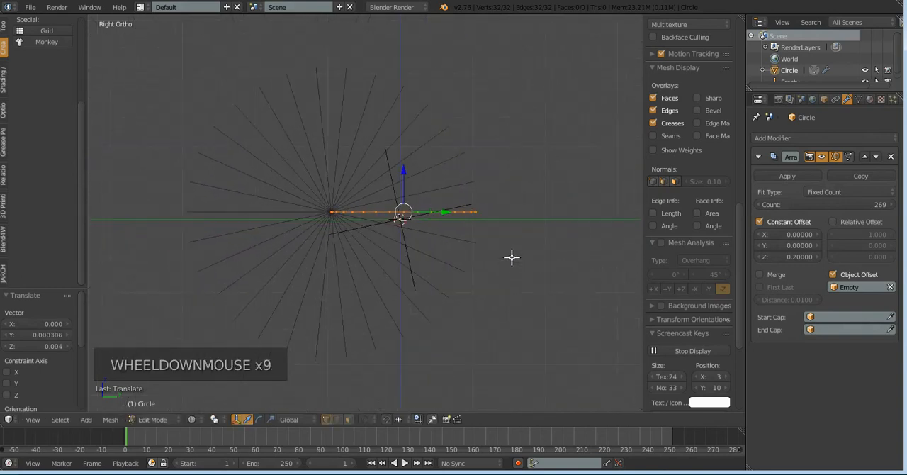
scroll(517, 243, "down", 3)
middle_click_drag(518, 243, 379, 271)
scroll(387, 296, "up", 3)
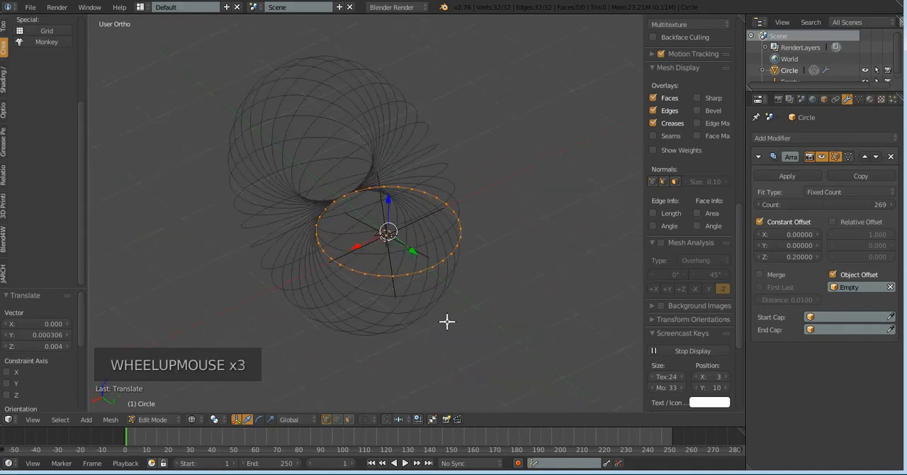
middle_click_drag(503, 272, 456, 277)
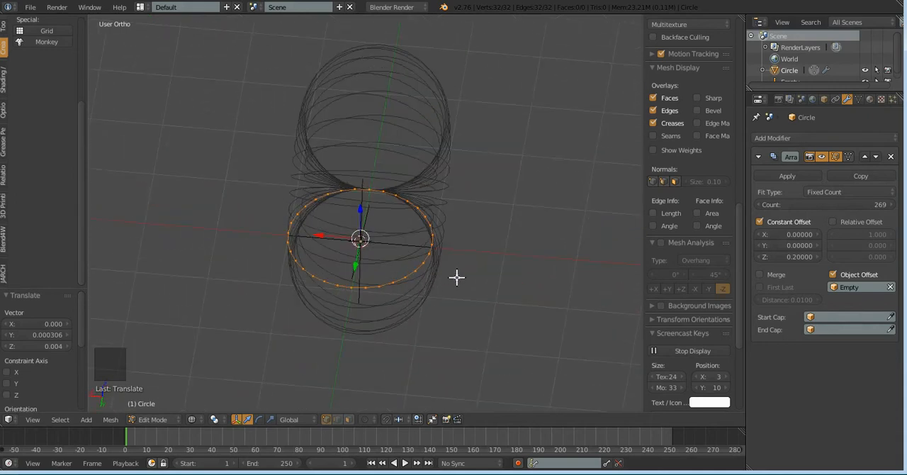
key("Tab")
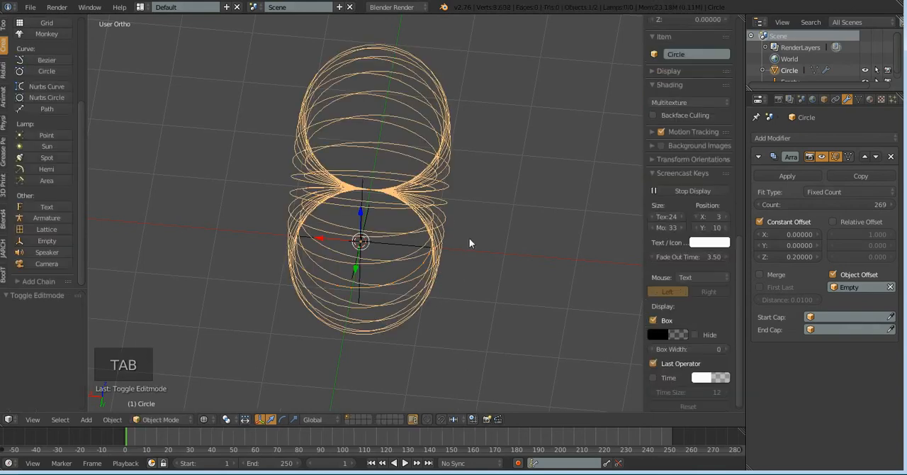
Select the empty and scale it uniformly to about 0.977 so each array copy shrinks into a spiral
scroll(453, 259, "up", 1)
scroll(319, 268, "up", 1)
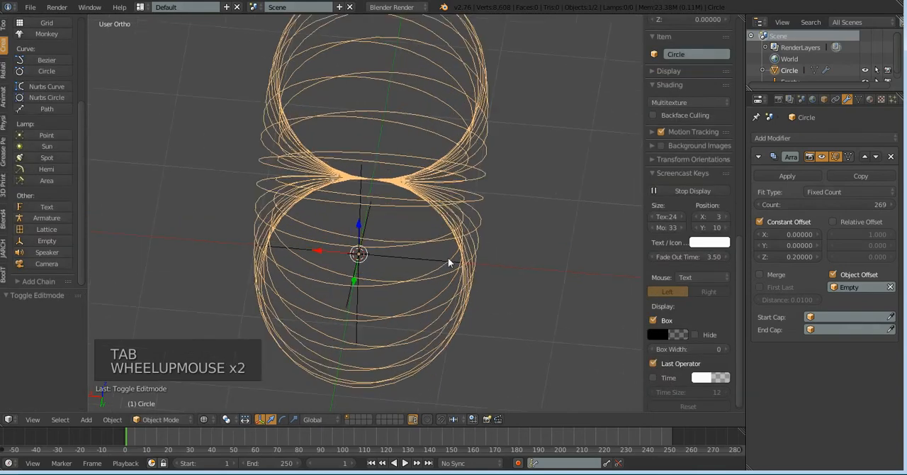
right_click(443, 266)
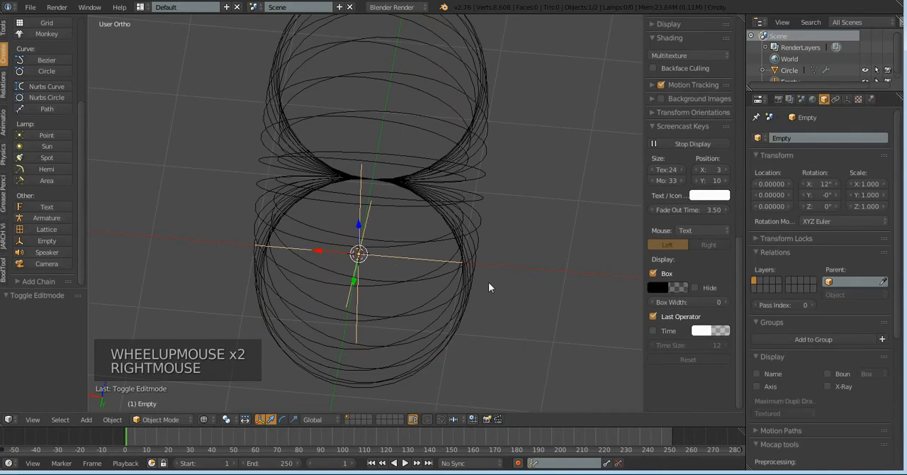
scroll(531, 287, "down", 1)
scroll(536, 288, "down", 1)
middle_click_drag(519, 283, 512, 168)
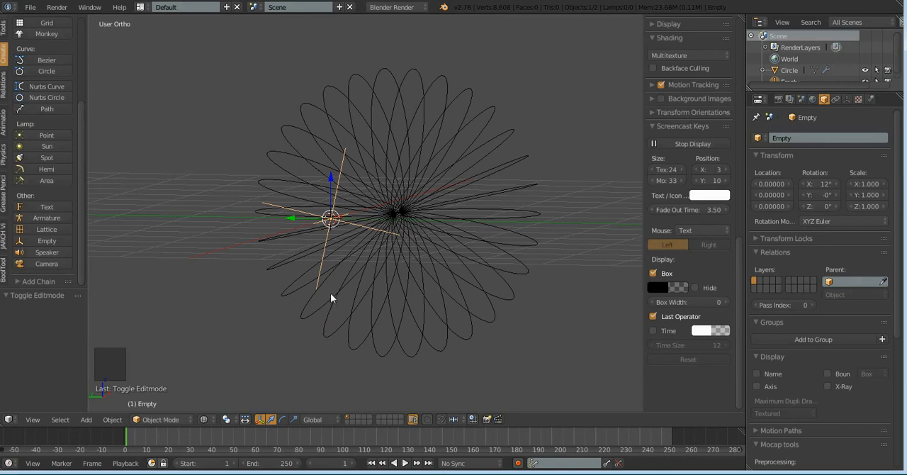
scroll(221, 268, "down", 2)
middle_click_drag(232, 250, 374, 320)
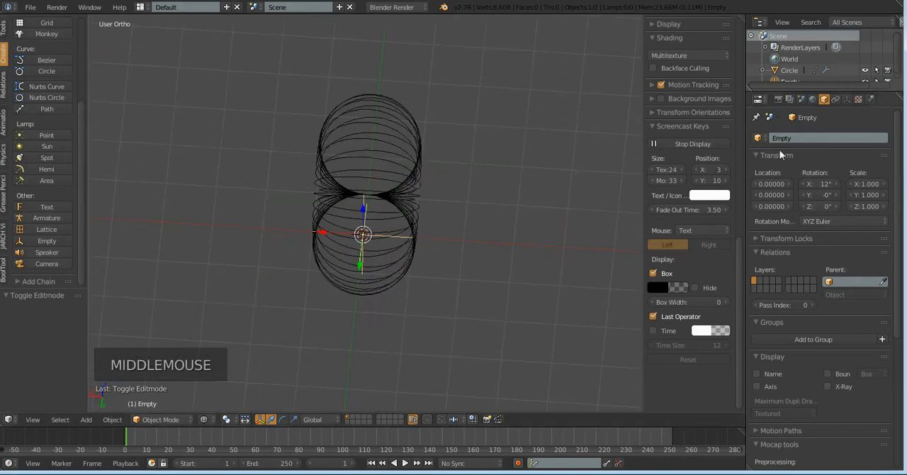
scroll(489, 319, "up", 3)
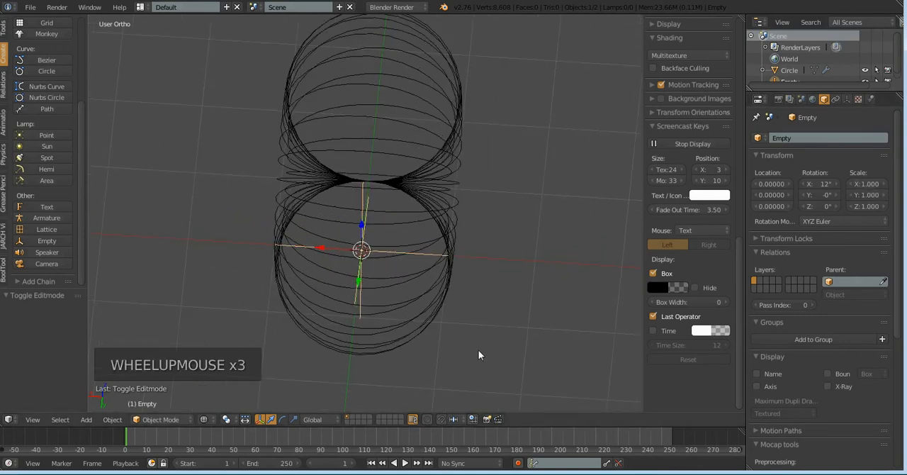
key("s")
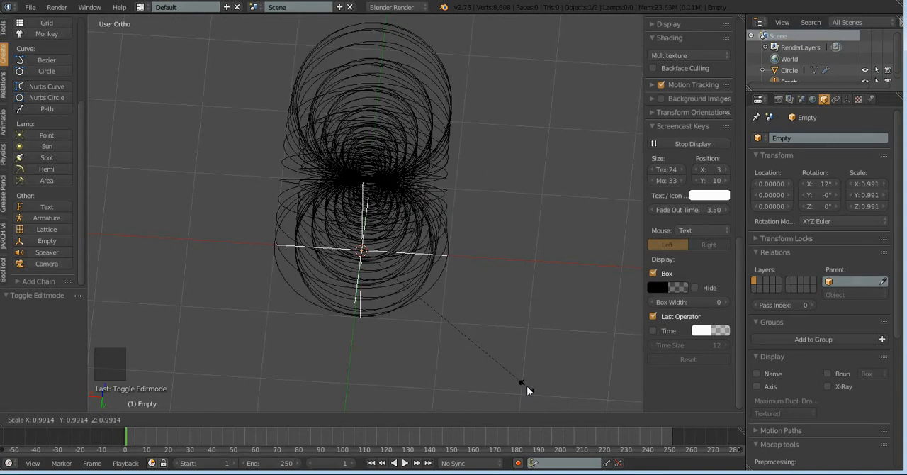
left_click(508, 370)
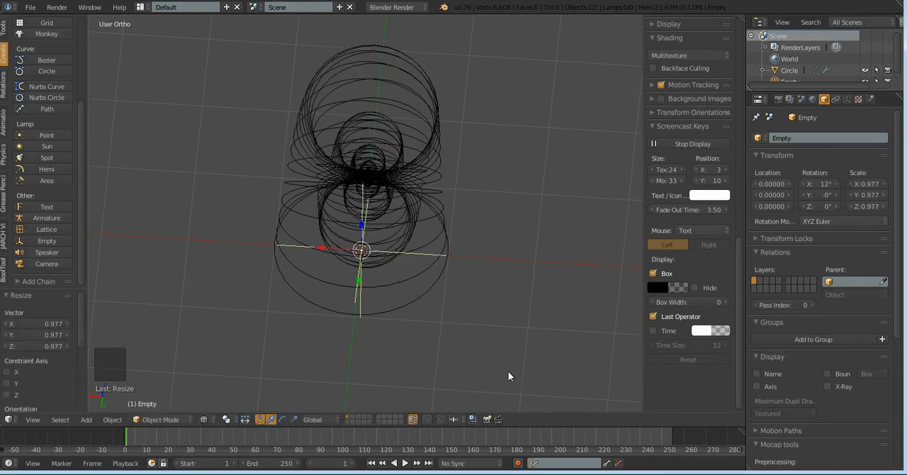
Move the empty freehand along X only, to about -0.066, to draw the spiral out into a pointed shell
middle_click_drag(528, 345, 484, 225)
middle_click_drag(522, 272, 479, 273)
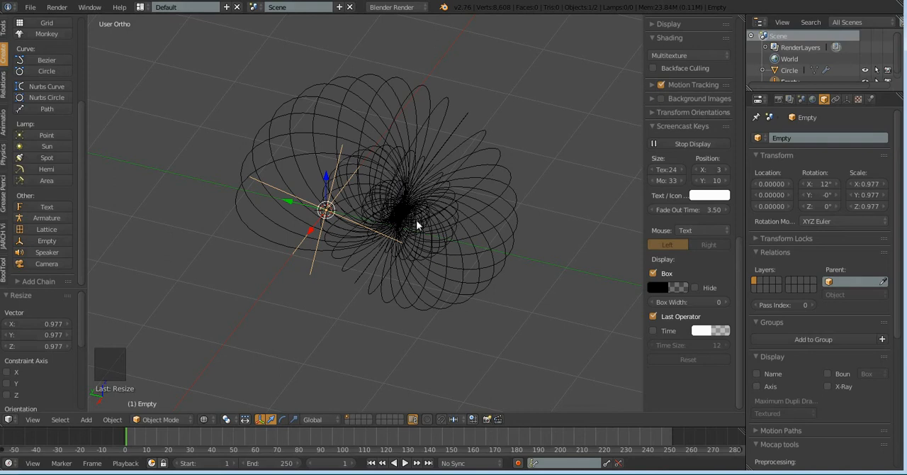
middle_click_drag(568, 304, 605, 281)
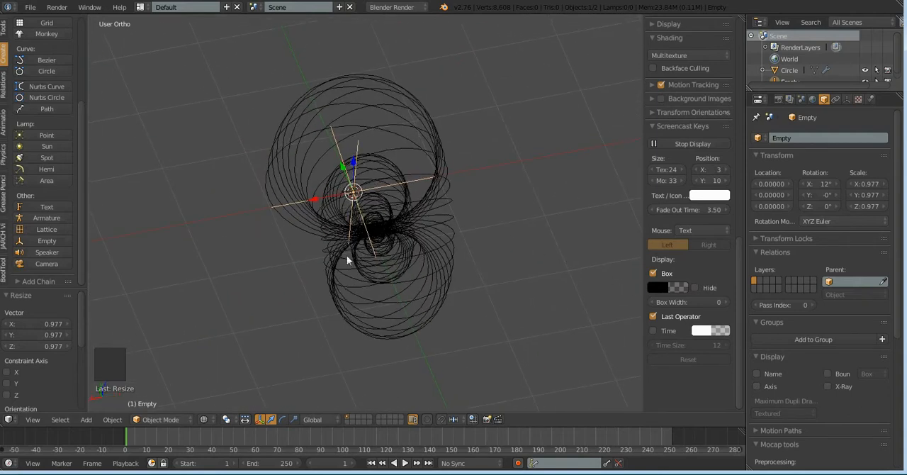
middle_click_drag(480, 262, 478, 354)
mouse_move(444, 304)
middle_mouse_down()
mouse_move(435, 326)
mouse_move(436, 310)
middle_mouse_up()
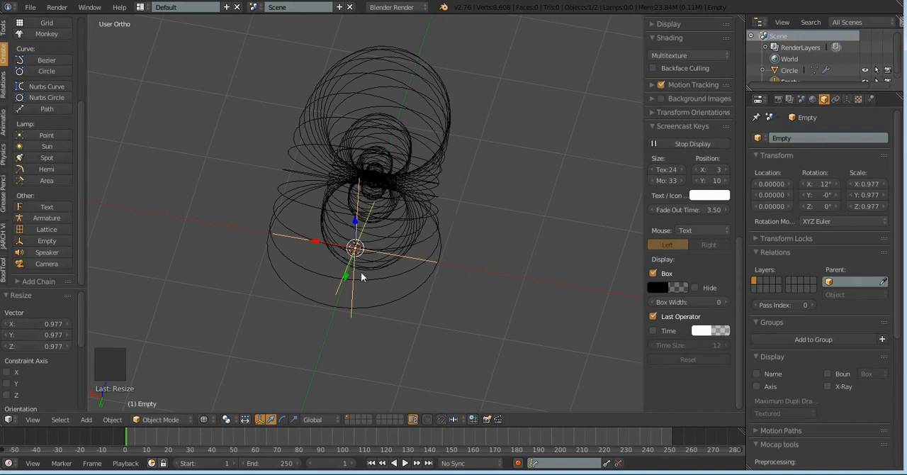
left_click(315, 242)
left_click(314, 241)
left_click_drag(315, 240, 318, 250)
middle_click_drag(500, 316, 524, 269)
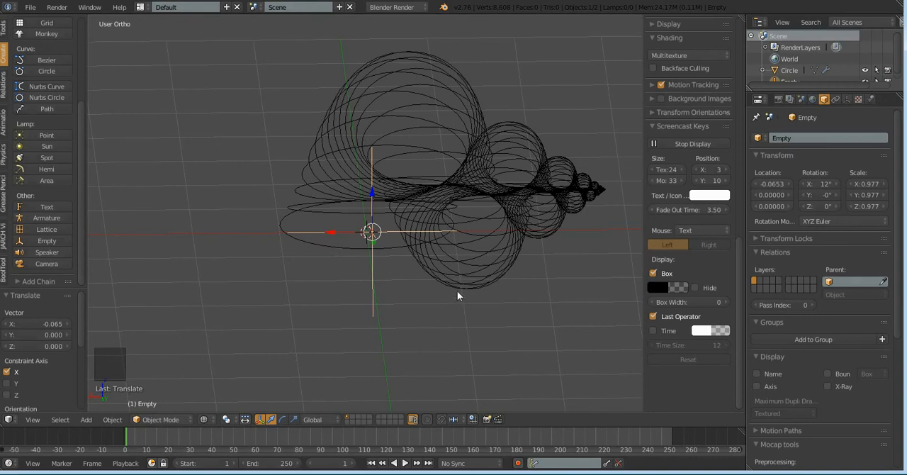
left_click_drag(330, 225, 335, 228)
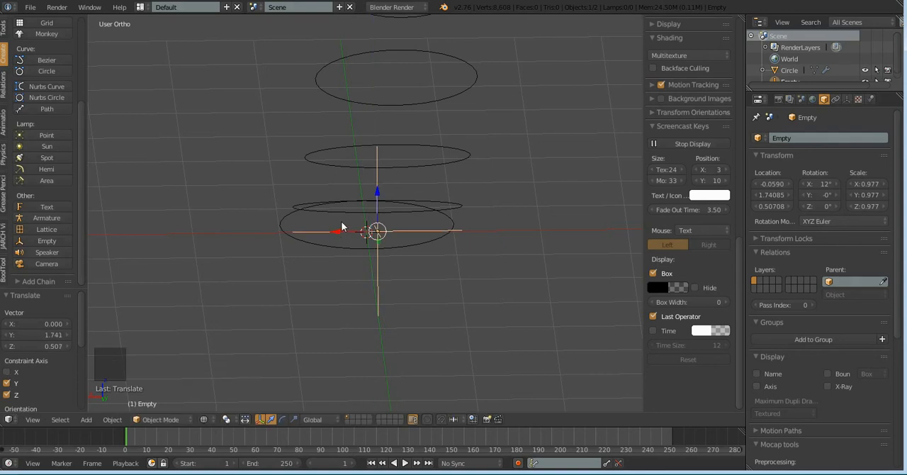
key("ctrl+z")
left_click_drag(332, 232, 333, 236)
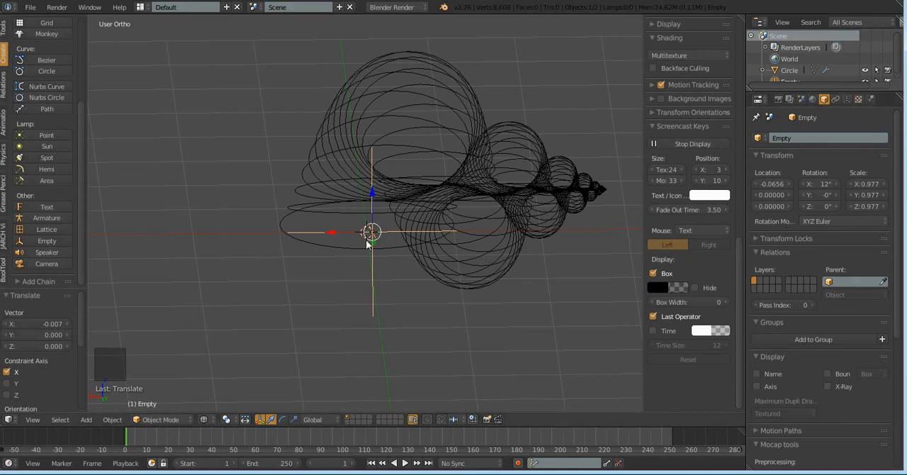
Set the empty's X location to -0.06
middle_click_drag(423, 268, 387, 330)
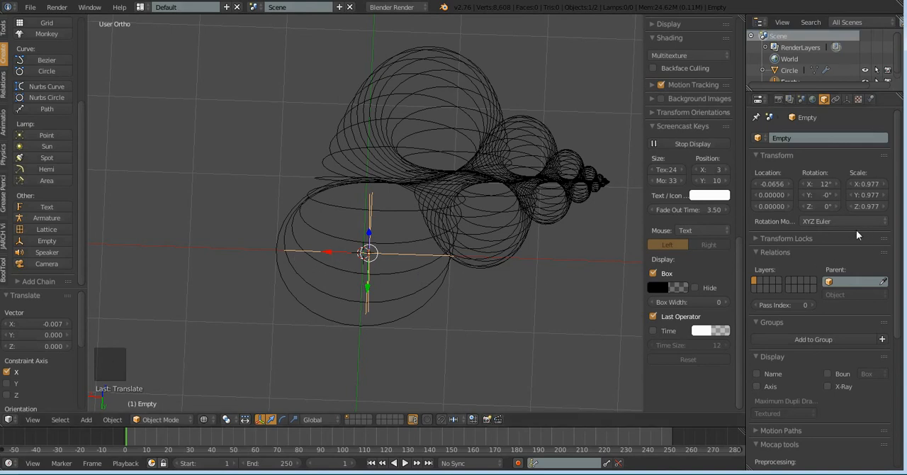
left_click(772, 184)
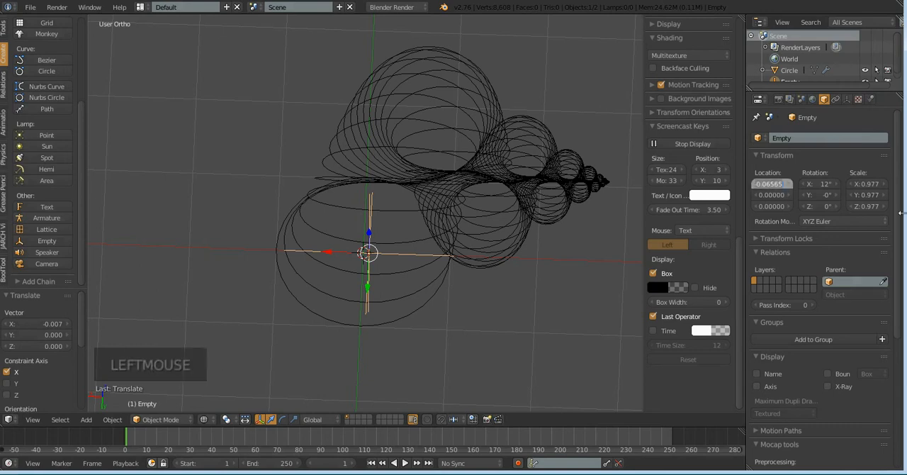
key("BackSpace")
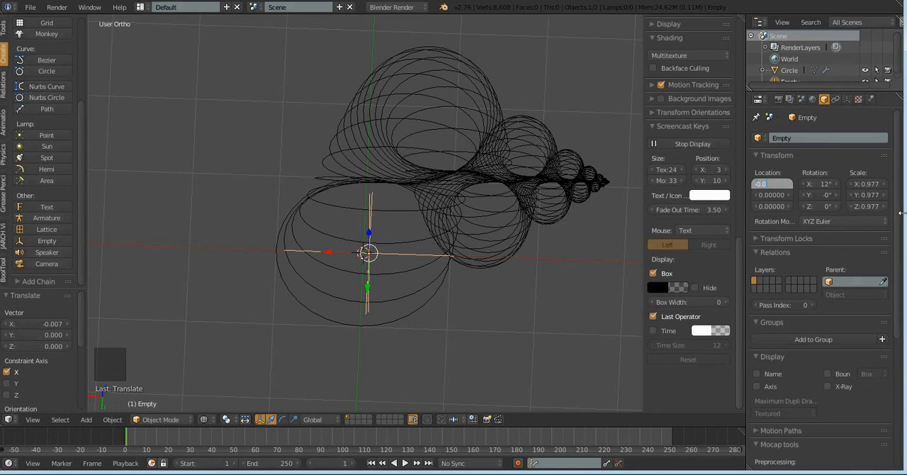
key("Return")
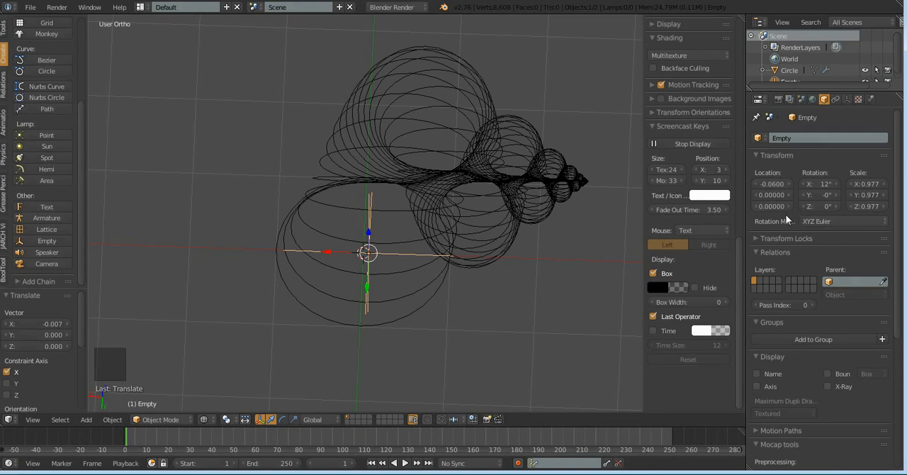
Set the empty's Y location to 0.002
middle_click(494, 305)
middle_click_drag(495, 305, 396, 253)
left_click(786, 195)
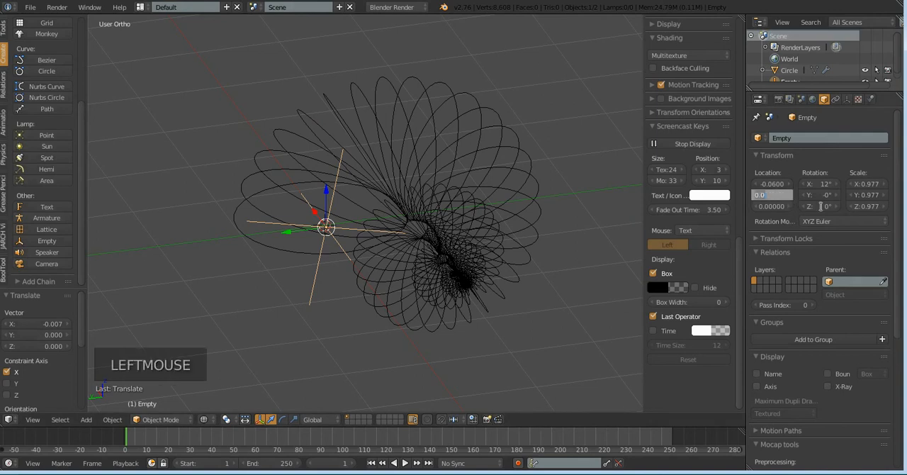
key("BackSpace")
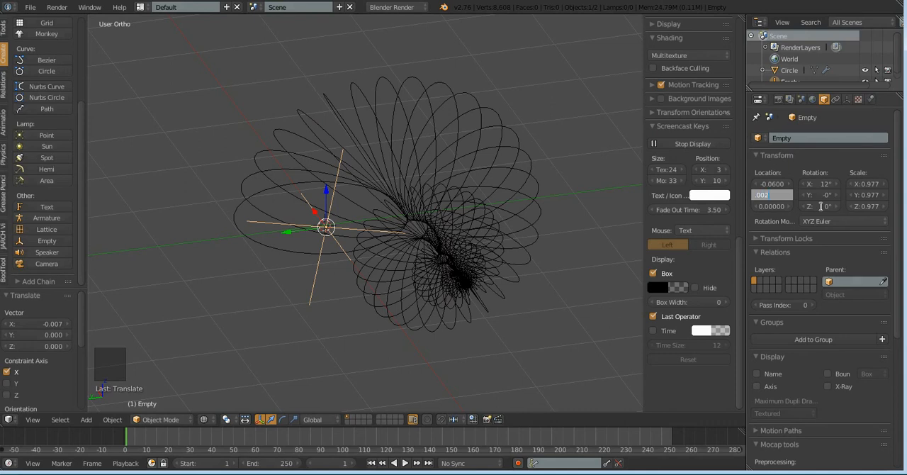
type(".002")
key("Return")
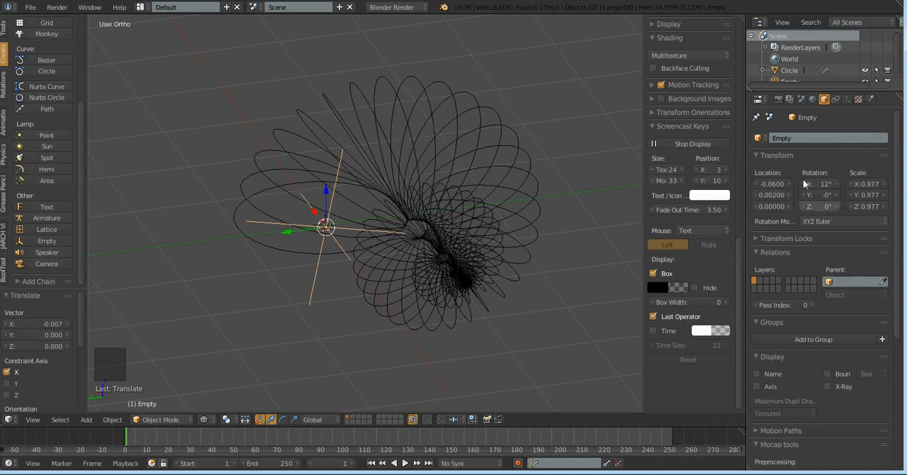
Set the empty's Y location to 0.02
middle_click_drag(532, 363, 531, 401)
left_click(768, 196)
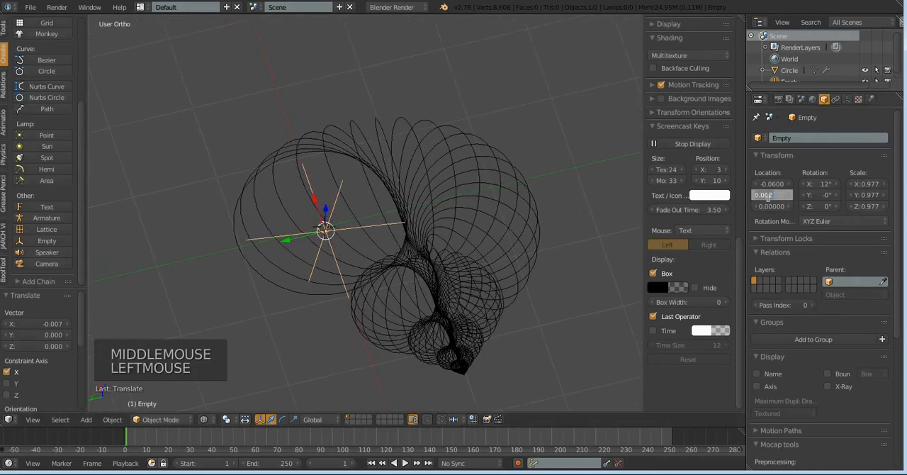
type("0")
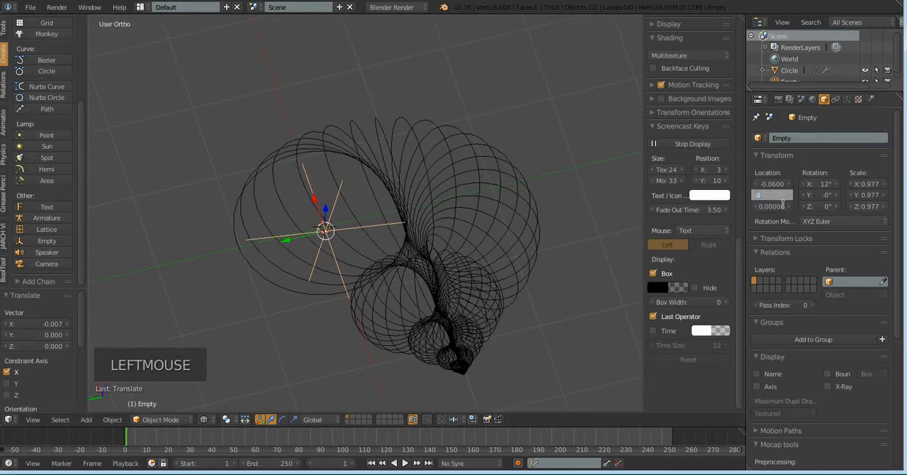
type(".02")
key("Return")
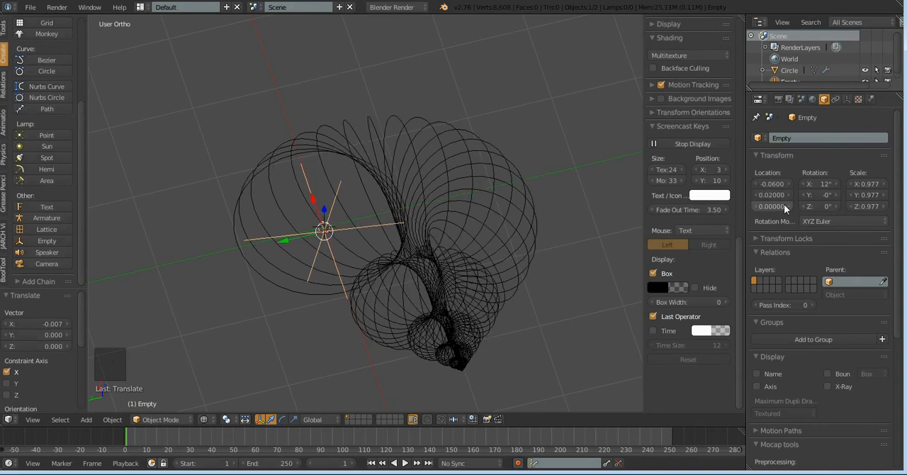
middle_click_drag(505, 285, 497, 205)
key("KP_3")
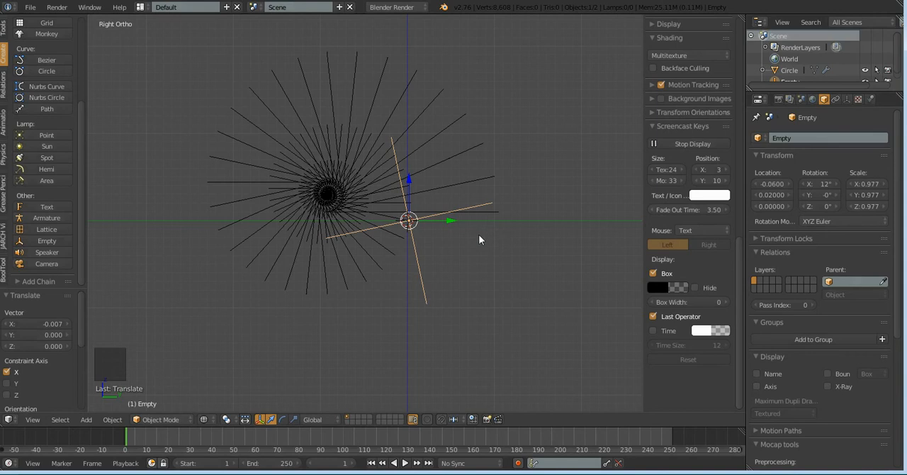
left_click_drag(451, 221, 462, 205)
middle_click_drag(574, 261, 449, 317)
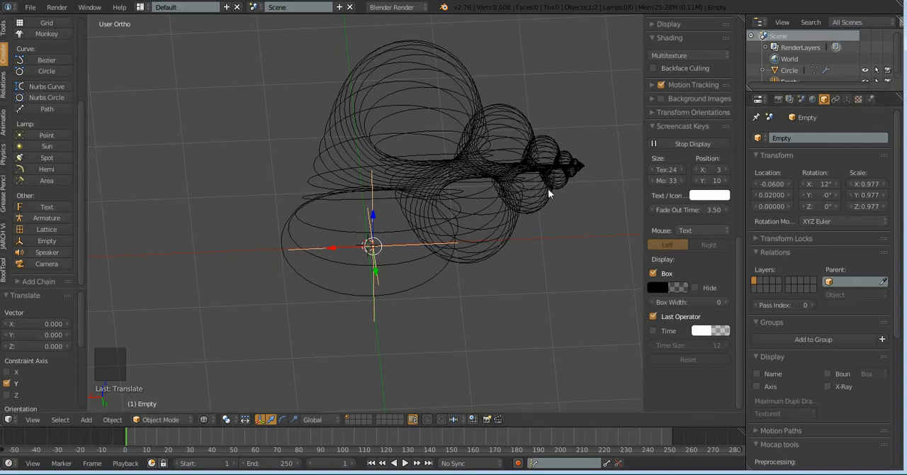
Select the arrayed circle object and apply its Array modifier
scroll(475, 220, "down", 3)
middle_click_drag(429, 260, 476, 184)
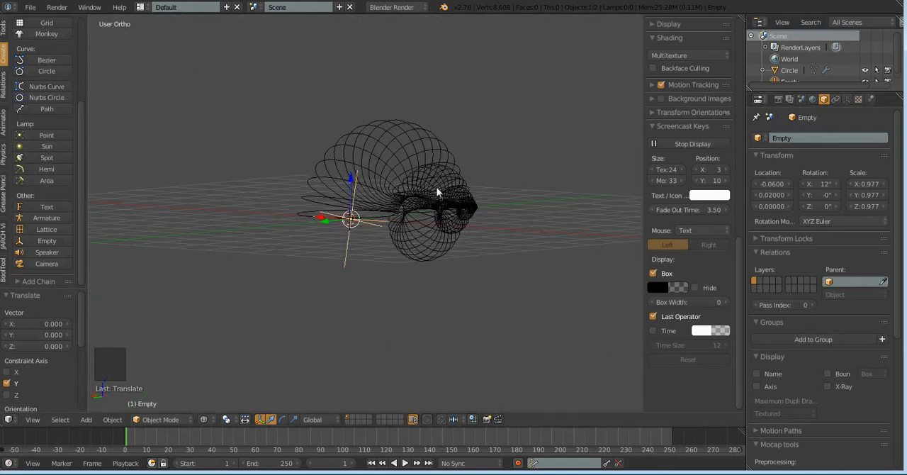
right_click(389, 191)
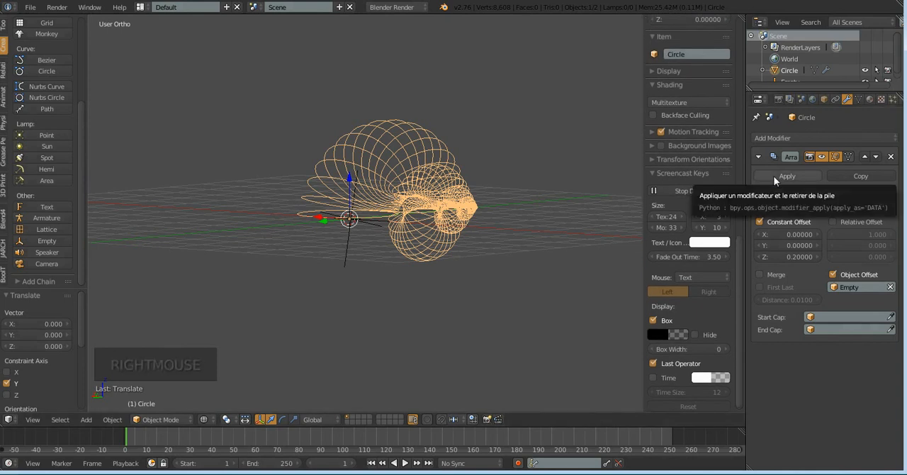
left_click(773, 176)
middle_click_drag(344, 292, 625, 211)
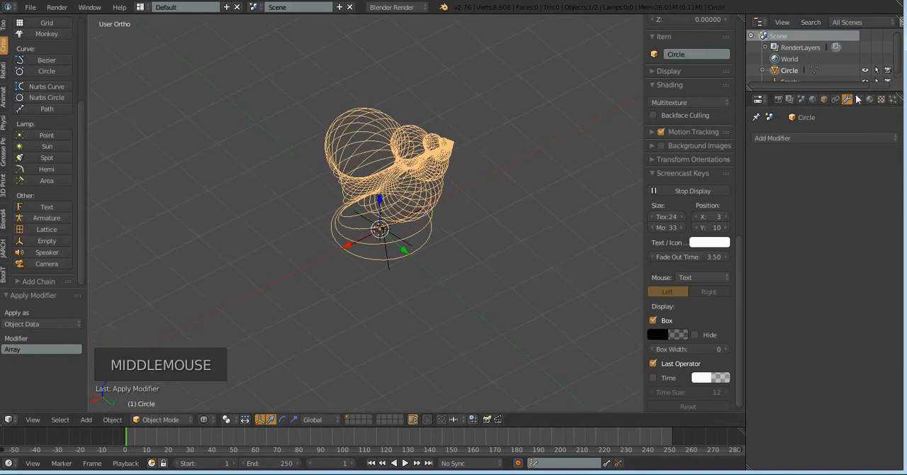
Enlarge the Outliner and hide the empty in the viewport
left_click_drag(855, 87, 856, 195)
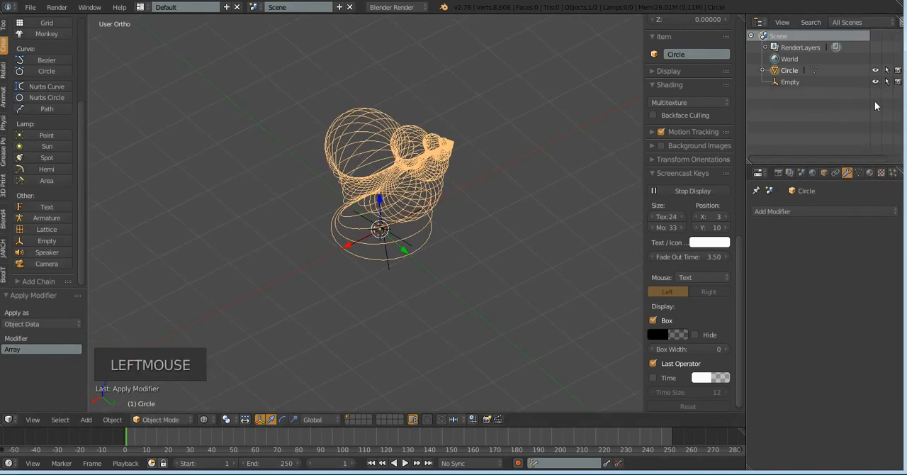
left_click(875, 82)
middle_click(463, 258)
middle_click_drag(463, 258, 491, 228)
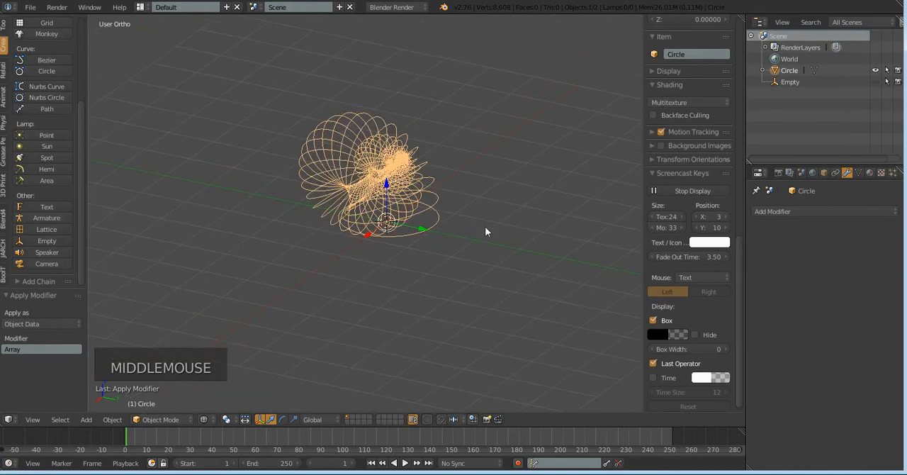
Enter Edit Mode on the circle object and select all vertices of its rings
key("Tab")
scroll(460, 241, "up", 2)
scroll(455, 252, "up", 2)
scroll(471, 285, "up", 1)
middle_click_drag(471, 286, 415, 277)
scroll(435, 273, "down", 3)
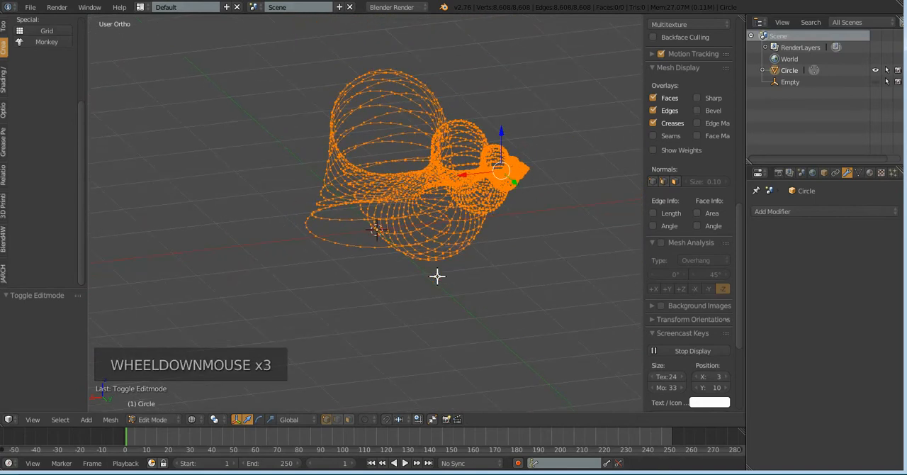
key("a")
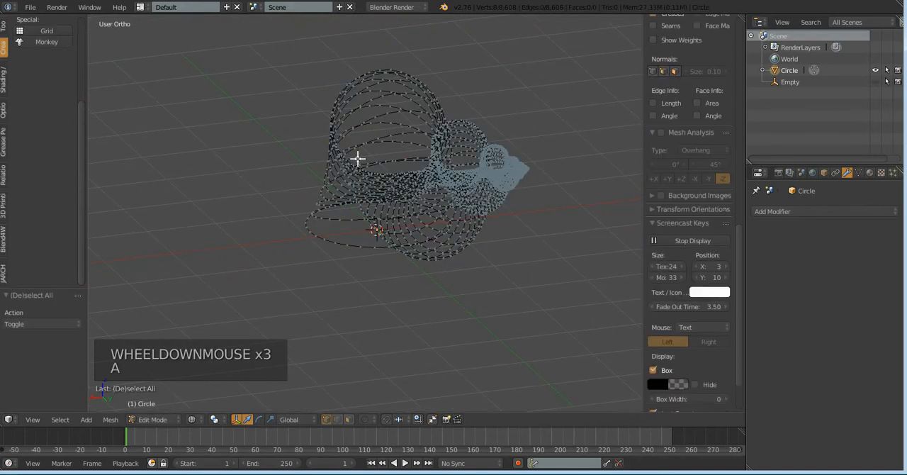
right_click(355, 115)
key("a")
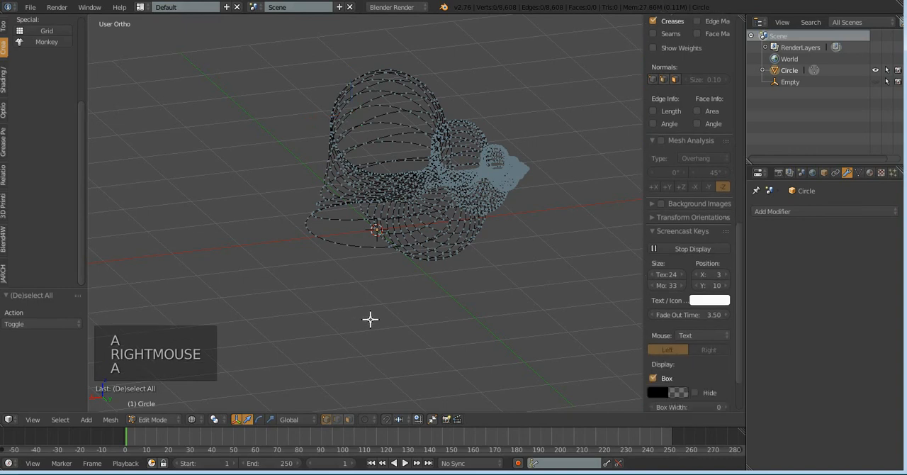
key("a")
Connect all the selected rings into a continuous shell surface with Bridge Edge Loops
middle_click_drag(356, 296, 478, 265)
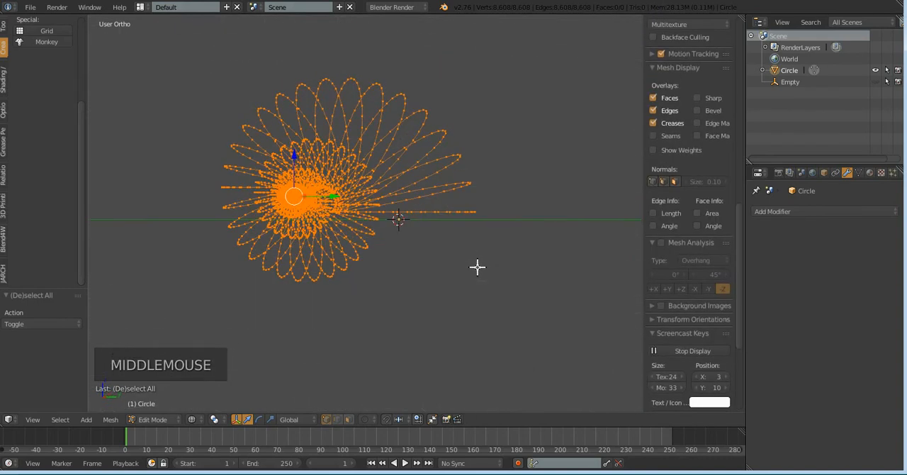
key("ctrl+e")
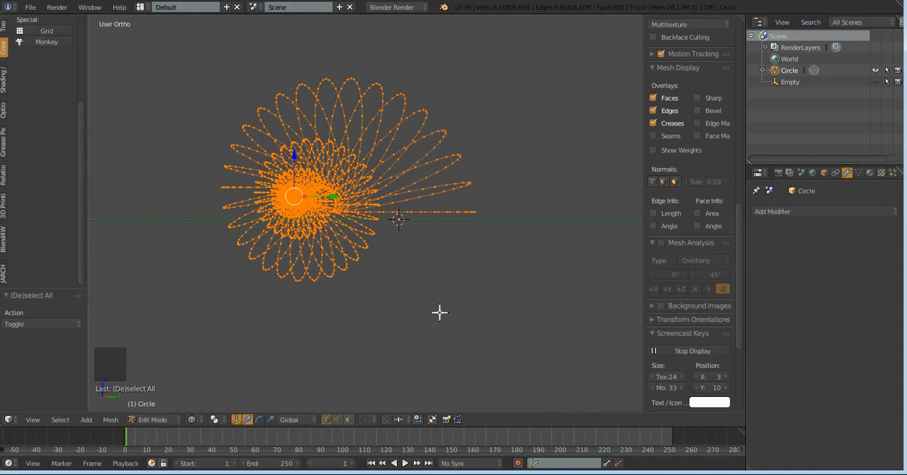
key("ctrl+e")
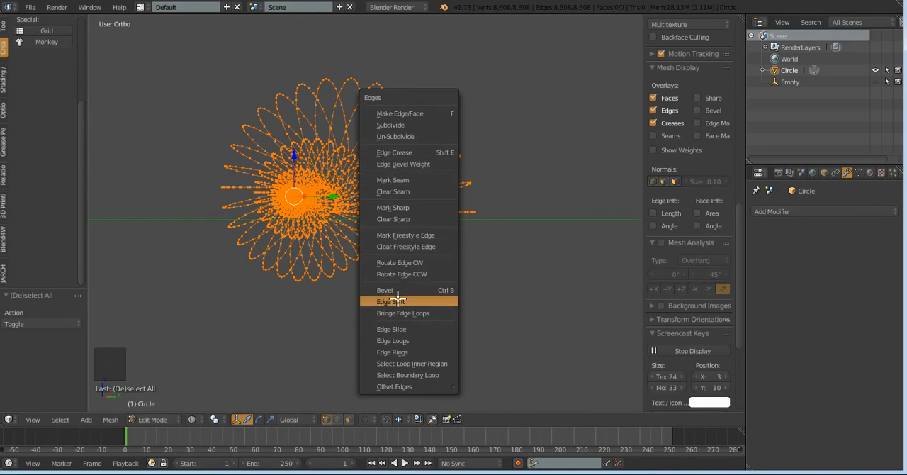
left_click(440, 314)
middle_click_drag(470, 278, 459, 292)
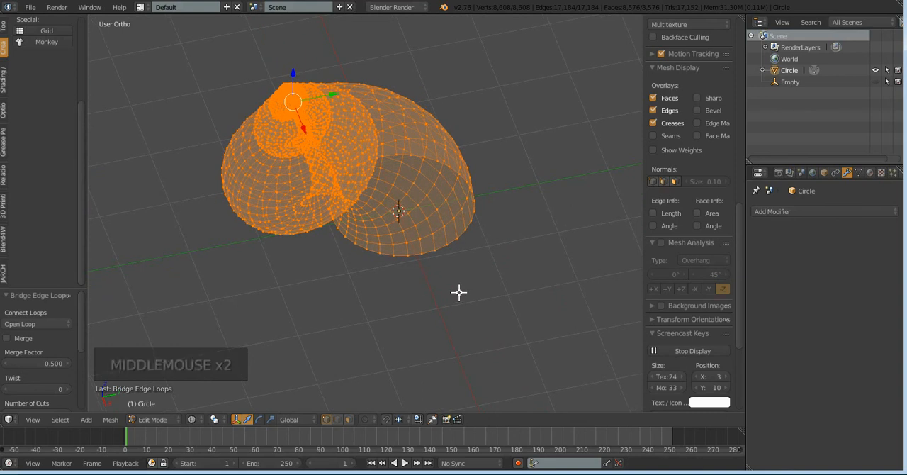
Return to Object Mode, switch to solid shading and inspect the shell's outside and its large opening
key("Tab")
key("z")
mouse_move(484, 277)
middle_mouse_down()
mouse_move(455, 296)
mouse_move(397, 227)
mouse_move(384, 164)
mouse_move(319, 162)
mouse_move(264, 188)
middle_mouse_up()
scroll(527, 210, "up", 2)
middle_click_drag(527, 244, 531, 186)
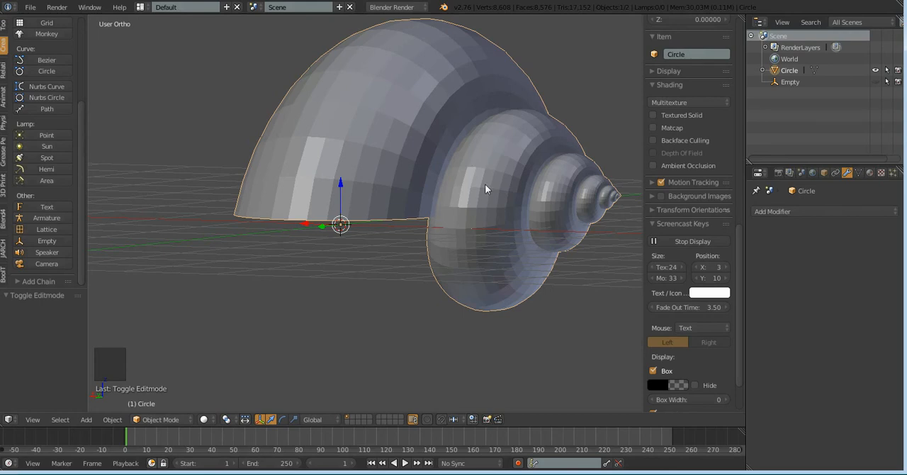
middle_click_drag(371, 245, 354, 153)
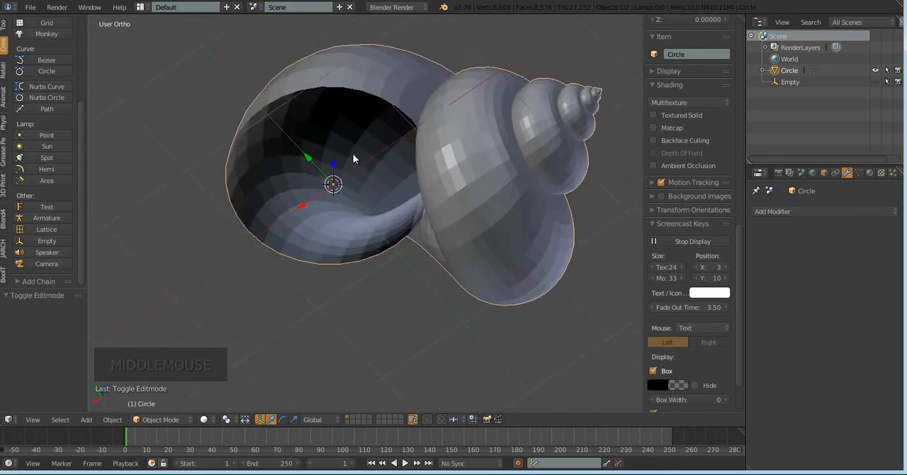
middle_click_drag(238, 245, 259, 190)
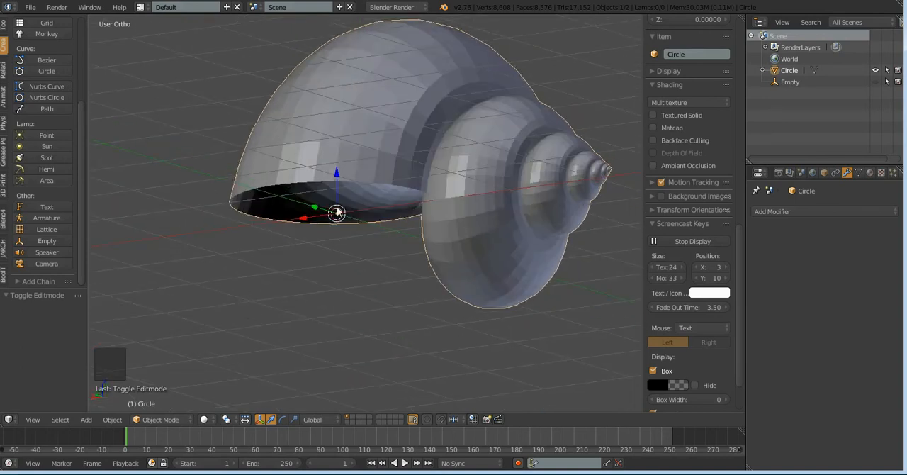
In Edit Mode with edge selection, select the edge loop around the shell's large opening and fill it with a face
key("Tab")
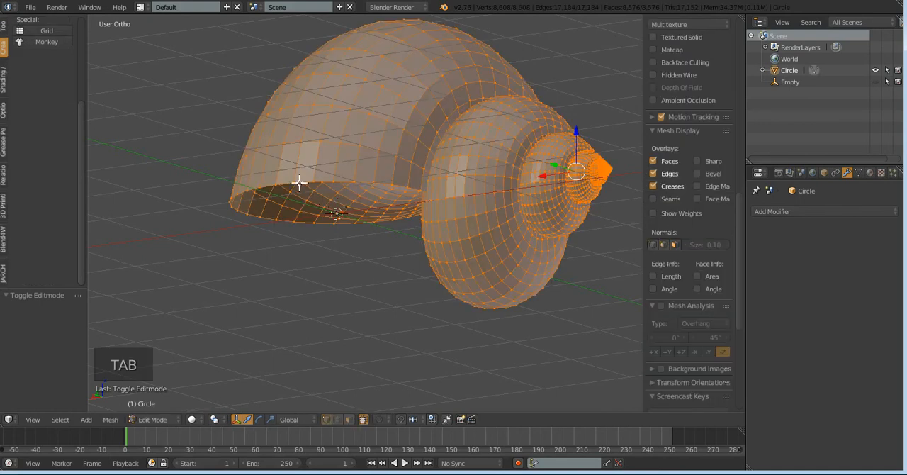
left_click(340, 419)
scroll(372, 320, "up", 3)
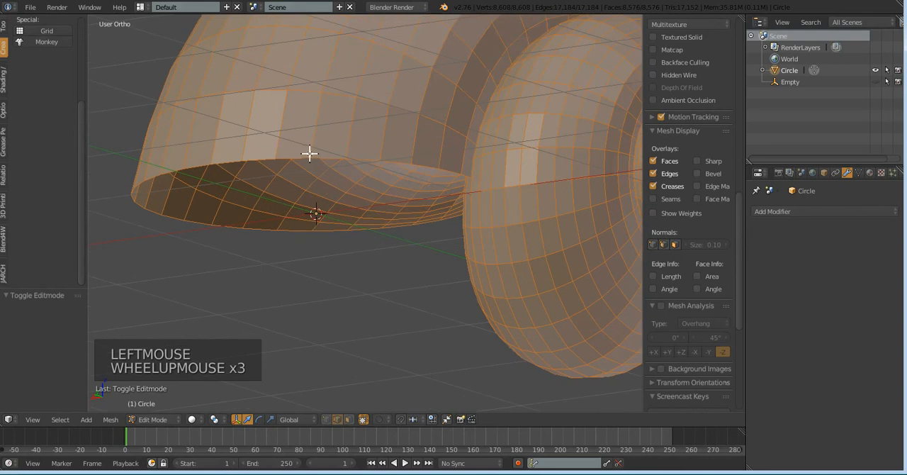
right_click(300, 159, "shift")
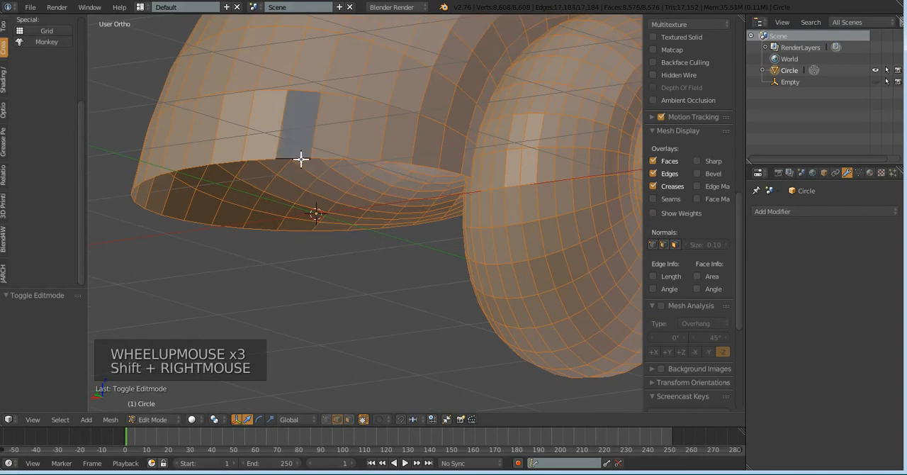
key("a")
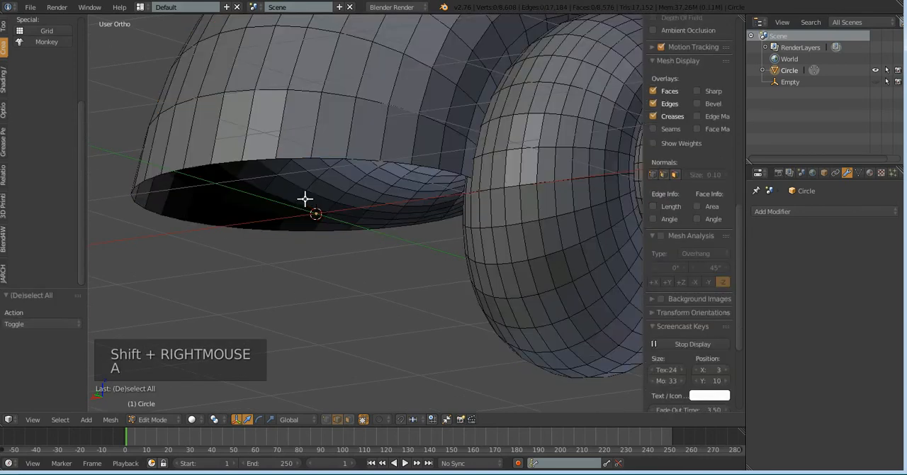
right_click(289, 156, "alt")
middle_click_drag(381, 269, 434, 246)
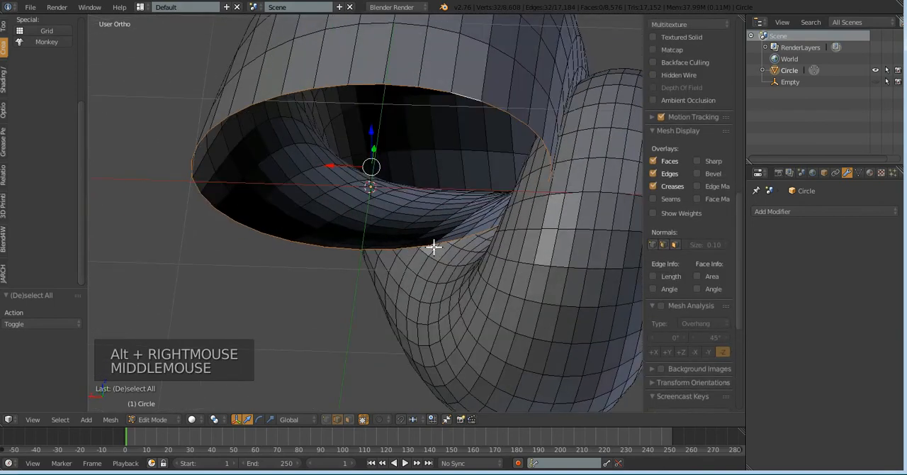
key("f")
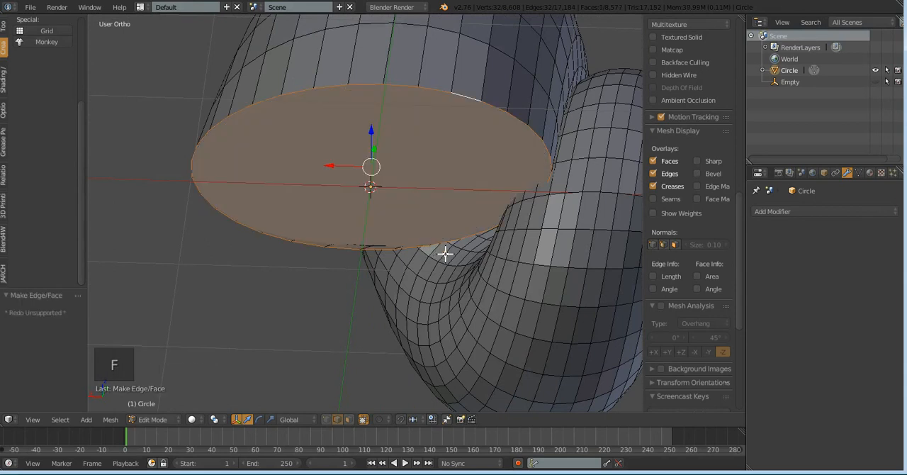
middle_click_drag(474, 276, 372, 301)
scroll(357, 235, "down", 4)
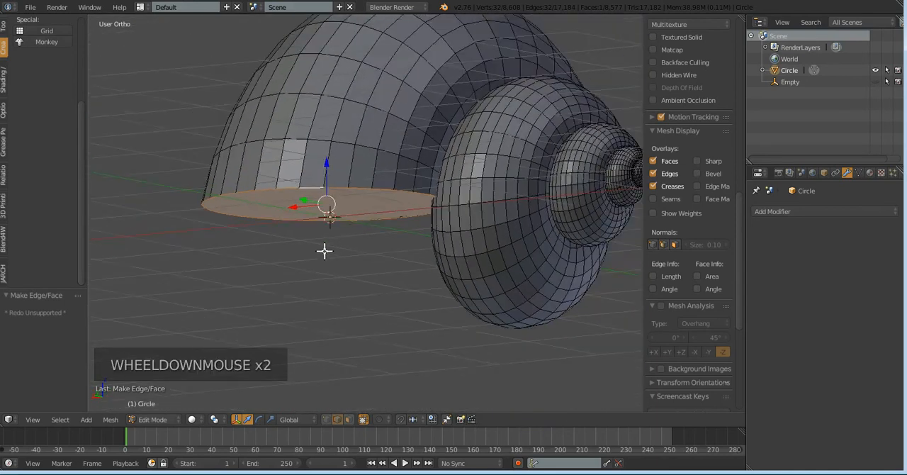
Select an edge near the shell's pointed tip and frame the view on it to reach the small end opening
scroll(358, 254, "up", 1)
middle_click_drag(357, 255, 172, 124)
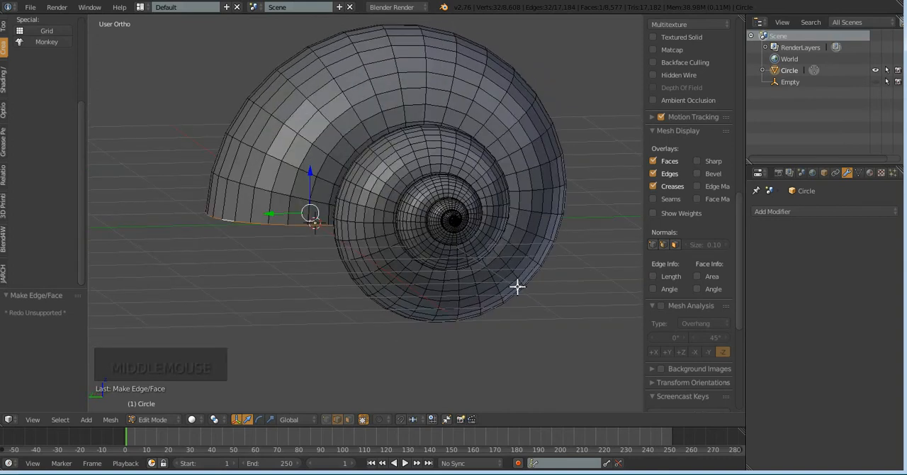
middle_click_drag(285, 262, 376, 169)
scroll(385, 257, "up", 7)
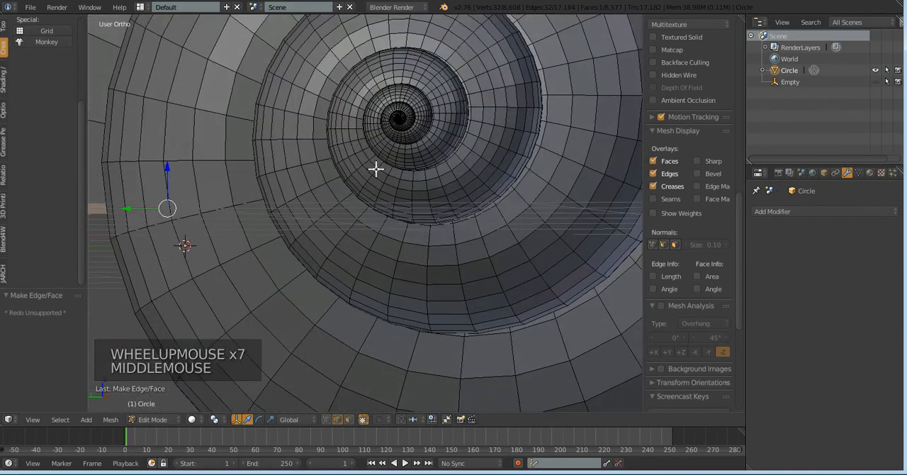
right_click(404, 119)
scroll(406, 120, "up", 1)
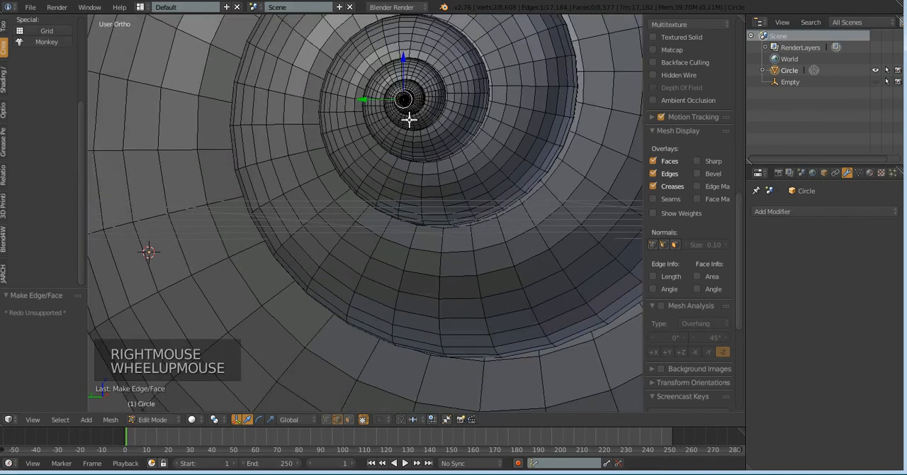
key("KP_Decimal")
scroll(489, 183, "down", 1)
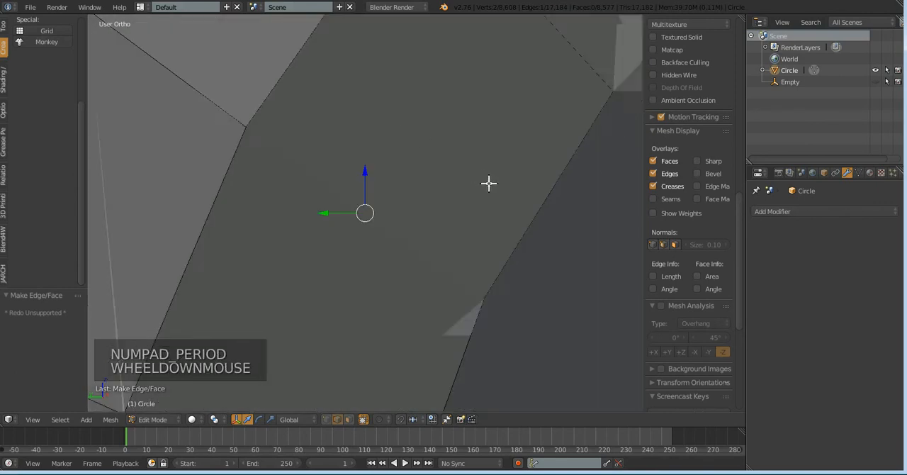
scroll(489, 184, "down", 6)
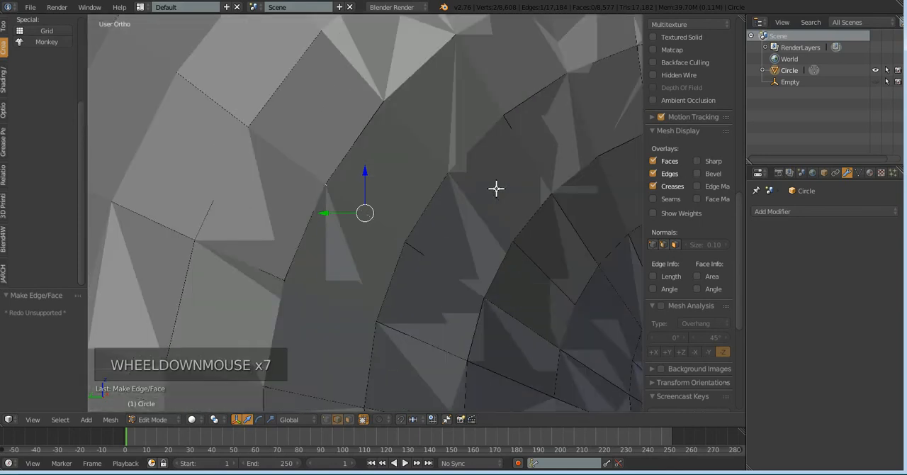
scroll(530, 226, "down", 4)
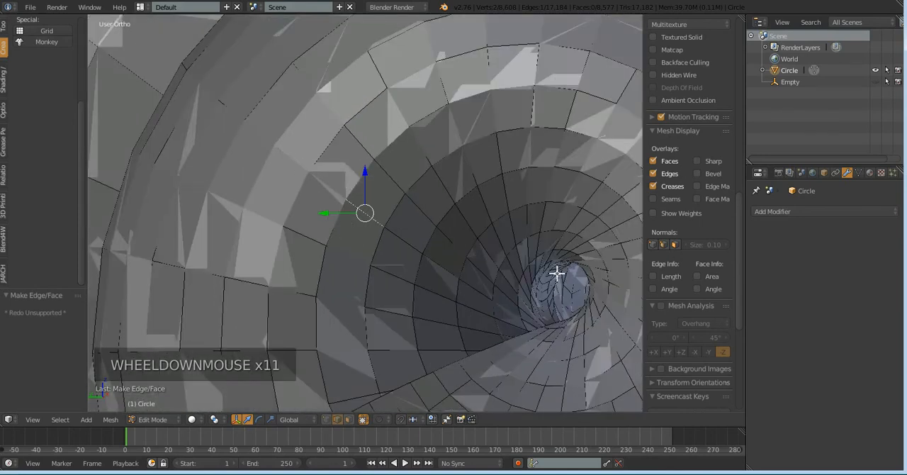
scroll(568, 274, "down", 1)
middle_click_drag(408, 355, 477, 364)
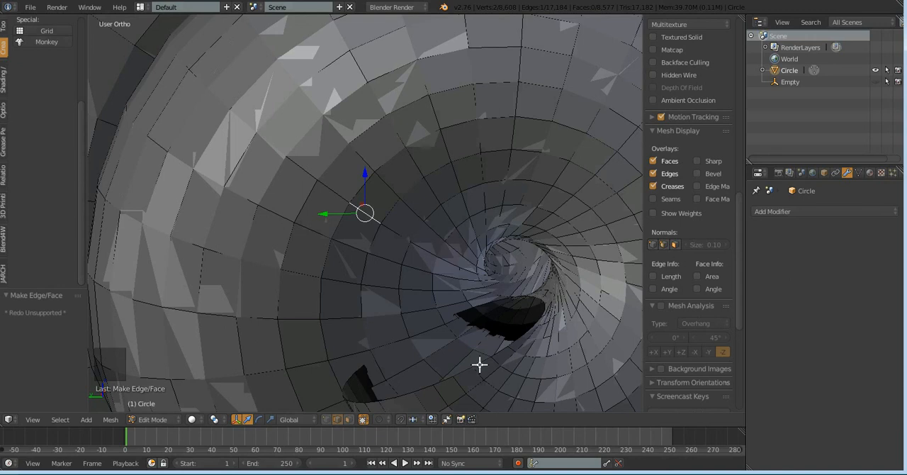
Select the edge loop around the small opening at the shell's tip and fill it with a face
right_click(479, 364, "alt")
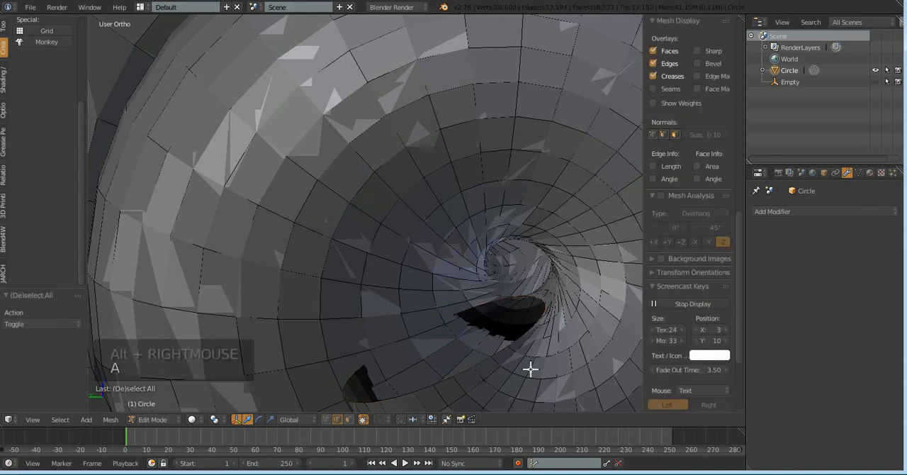
key("a")
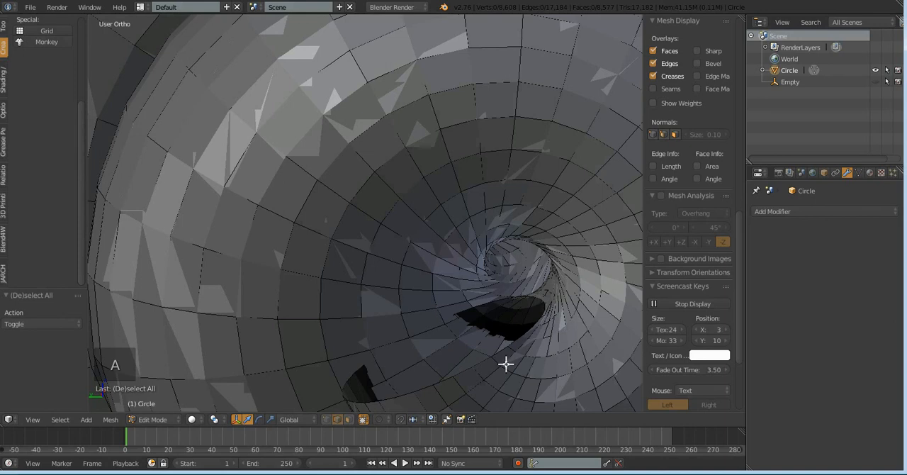
right_click(488, 362, "alt")
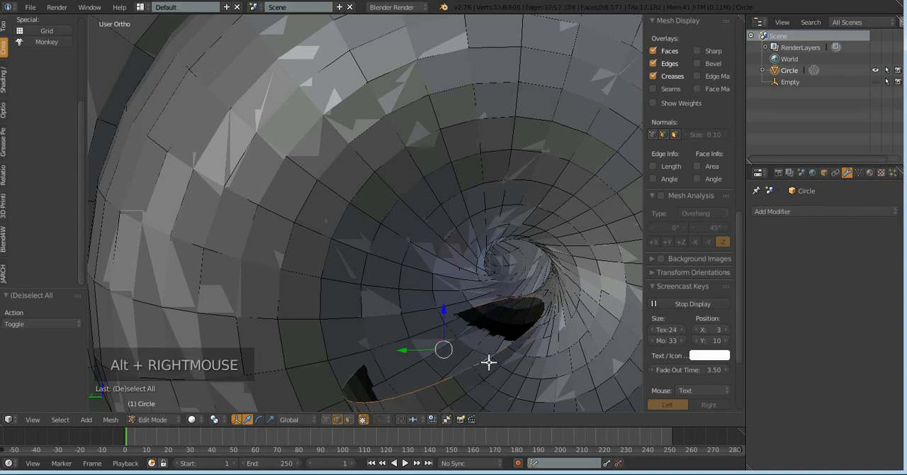
key("f")
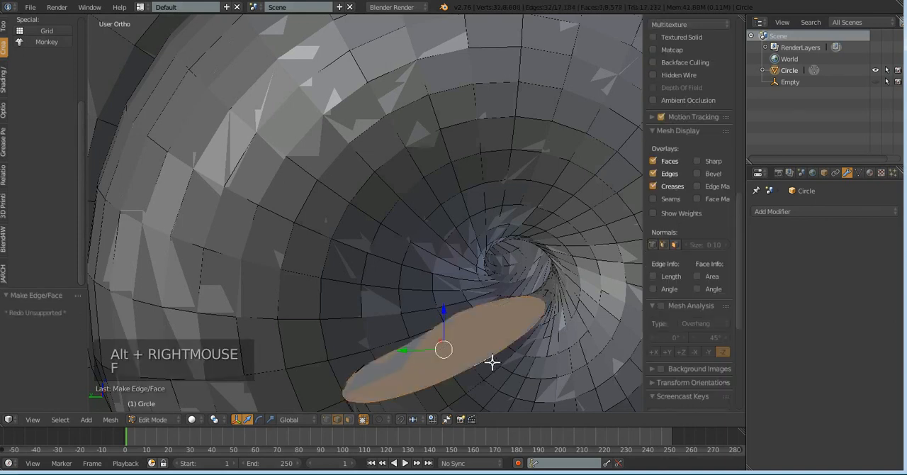
scroll(491, 363, "down", 2)
scroll(491, 365, "down", 6)
scroll(488, 365, "down", 7)
scroll(487, 365, "down", 6)
scroll(485, 364, "down", 5)
scroll(485, 364, "down", 5)
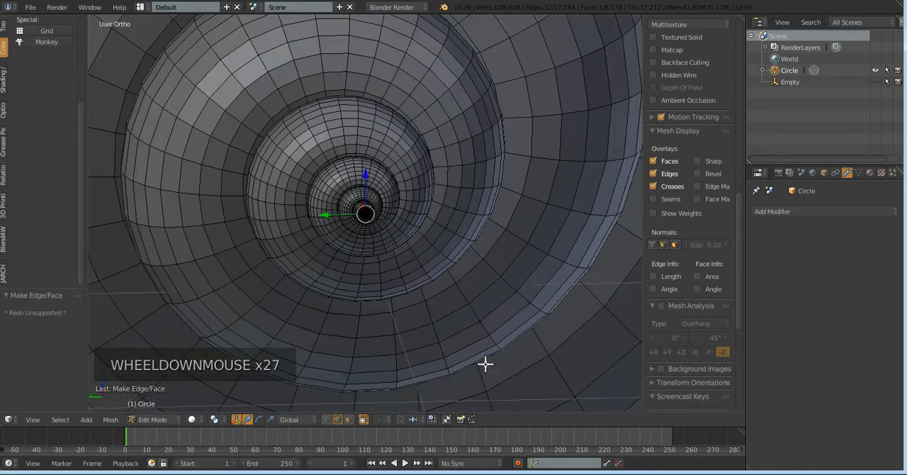
scroll(486, 364, "down", 2)
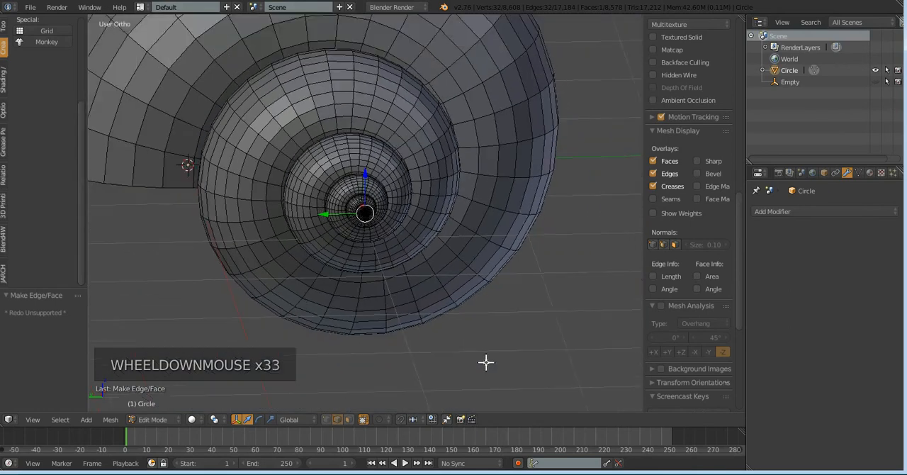
Undo the face fills at the shell's small tip opening and at its large opening
key("ctrl+z")
key("ctrl+z")
key("ctrl+z")
key("ctrl+z")
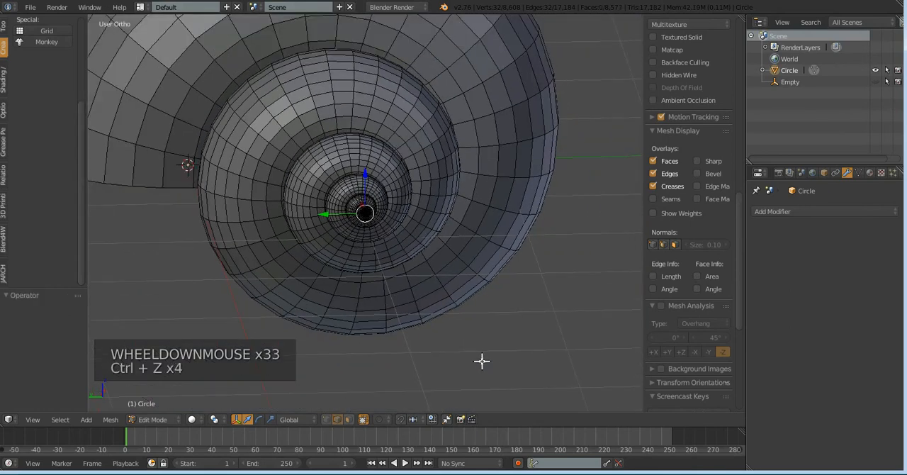
middle_click(499, 353)
middle_click_drag(499, 353, 486, 338)
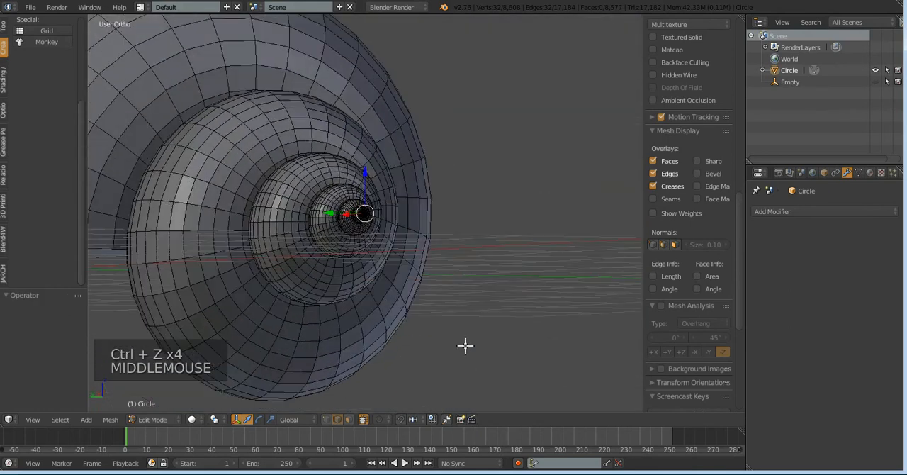
scroll(296, 300, "down", 4)
middle_click_drag(213, 275, 235, 229)
key("ctrl+z")
key("ctrl+z")
key("ctrl+z")
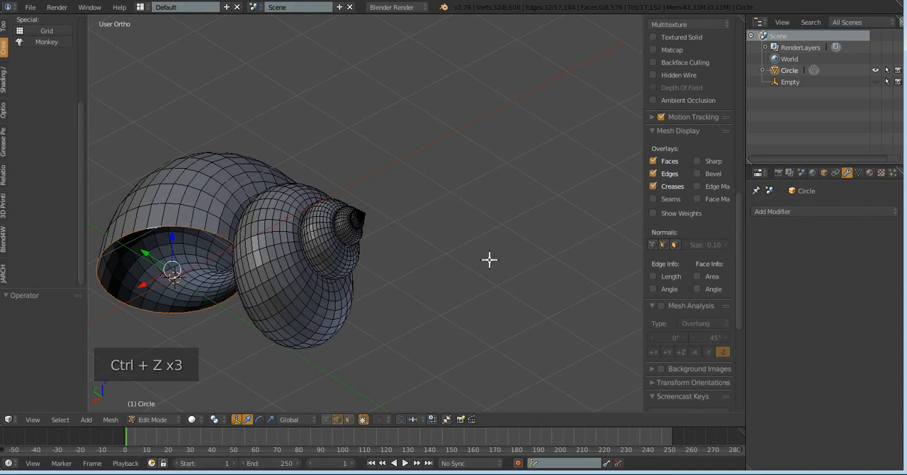
Return to Object Mode and add a Solidify modifier to the shell with a thickness of 0.05
scroll(484, 268, "up", 1)
key("Tab")
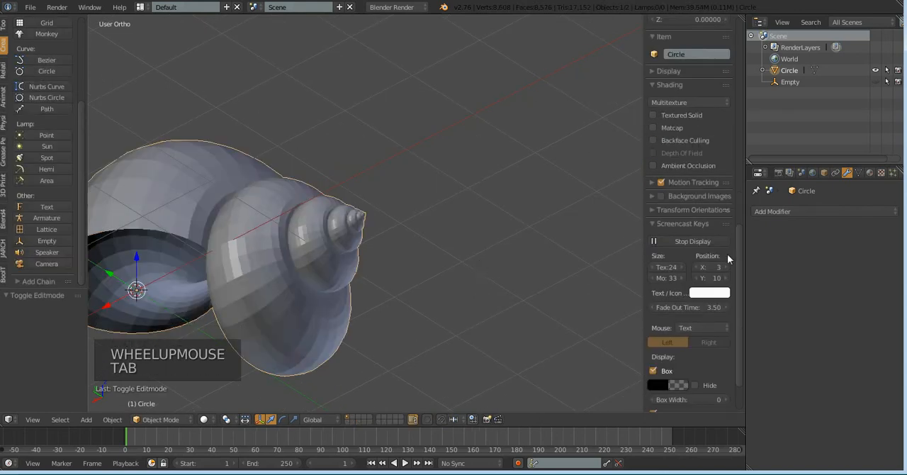
left_click(827, 211)
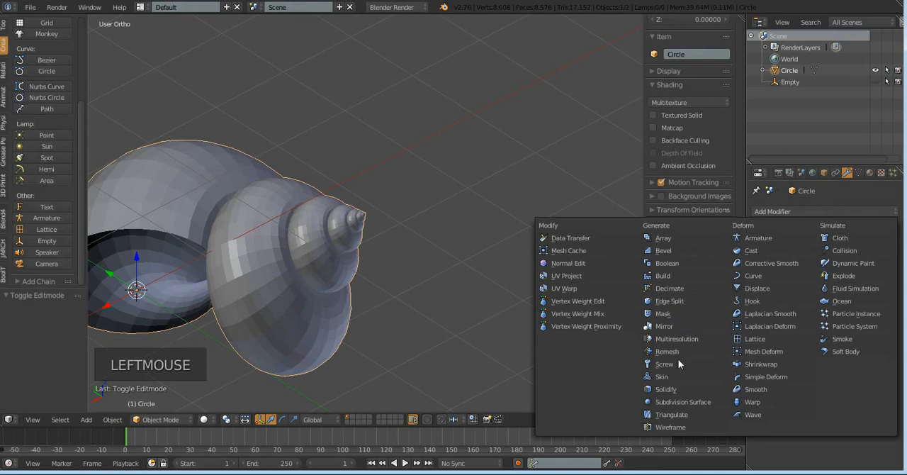
left_click(672, 388)
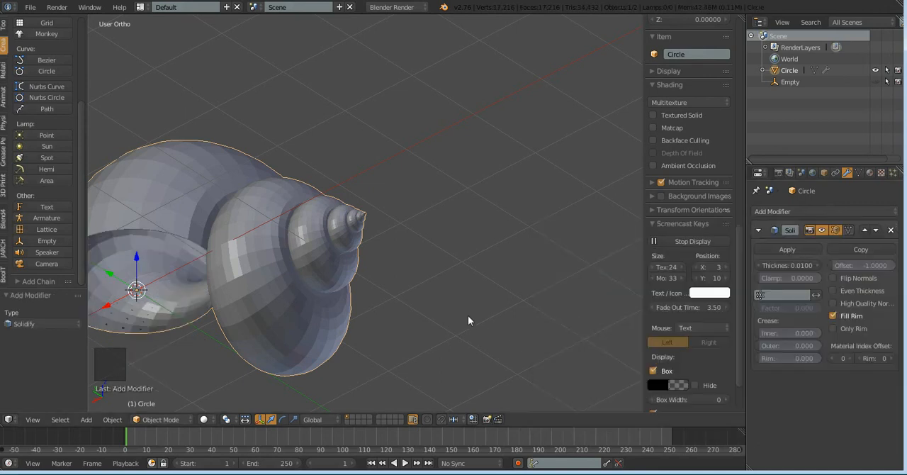
scroll(467, 319, "down", 1)
scroll(467, 321, "down", 1)
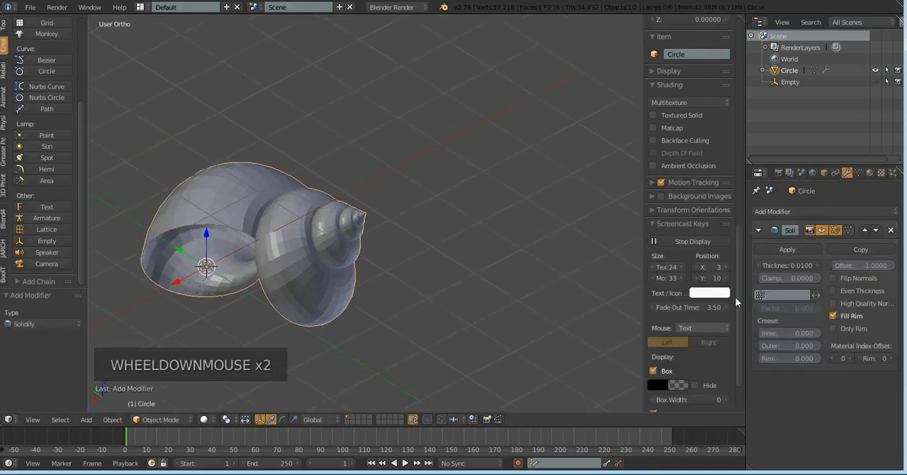
left_click(770, 265)
left_click_drag(769, 265, 783, 265)
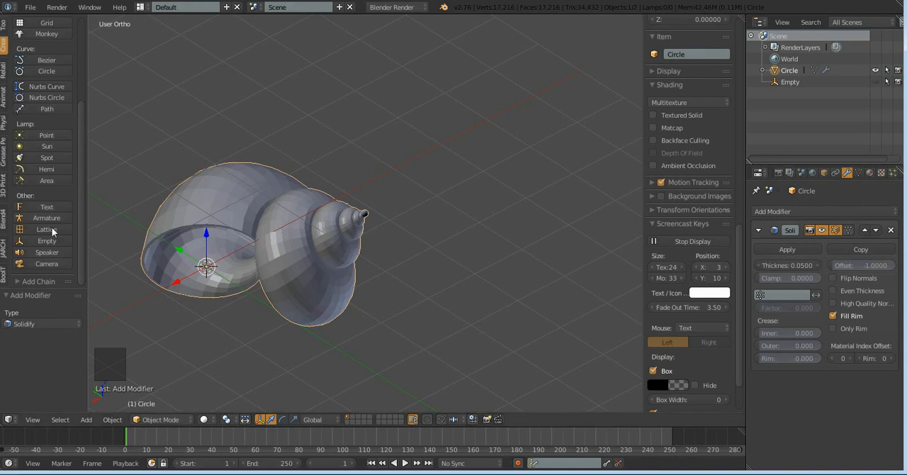
Examine how the Solidify thickness affects the shell's pointed tip and its outer whorls from several angles
scroll(73, 229, "up", 3)
scroll(227, 268, "up", 3)
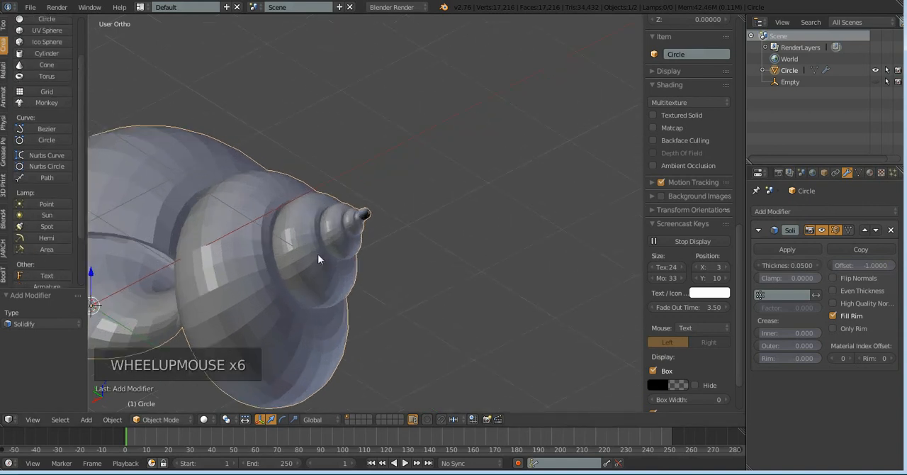
scroll(362, 255, "down", 1)
middle_click_drag(384, 242, 364, 275)
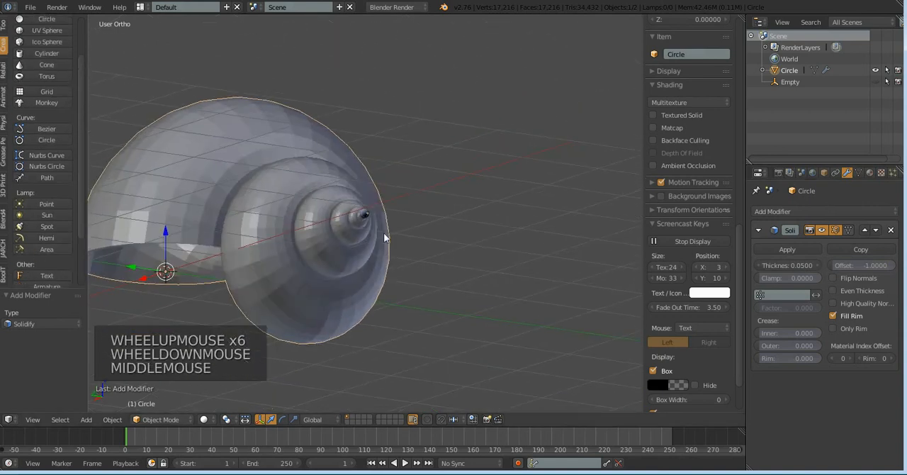
middle_click_drag(383, 233, 383, 235)
scroll(360, 206, "up", 4)
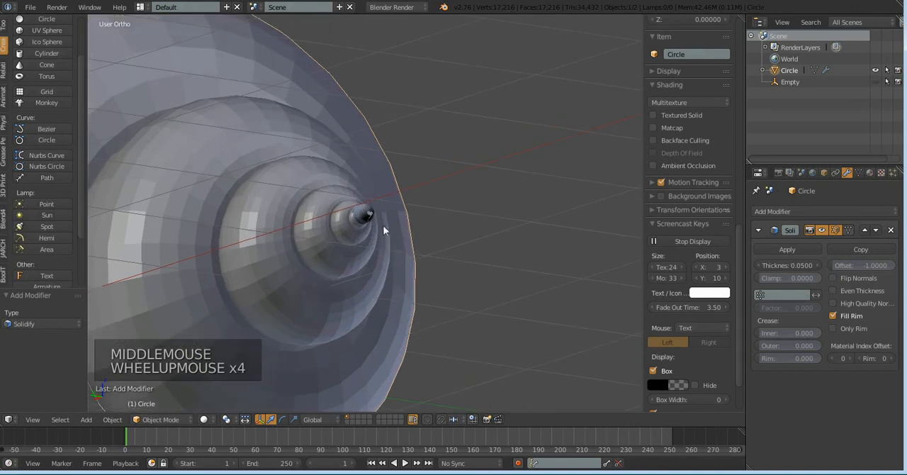
scroll(382, 215, "down", 3)
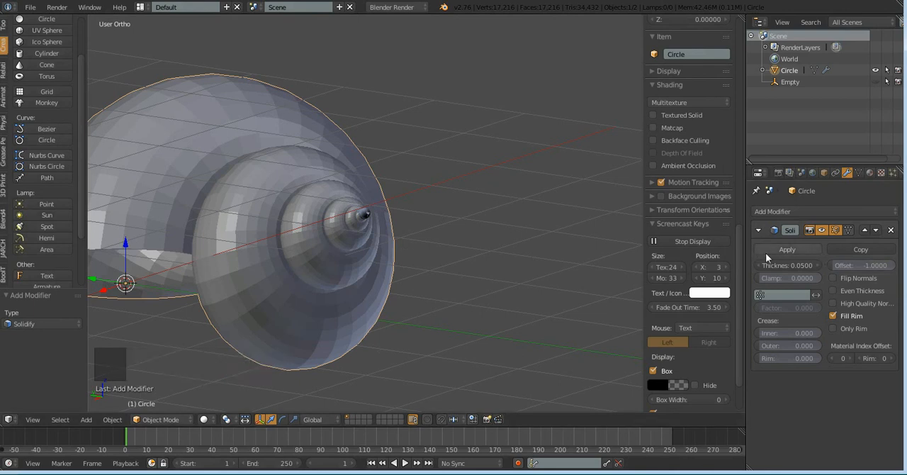
scroll(340, 171, "down", 3)
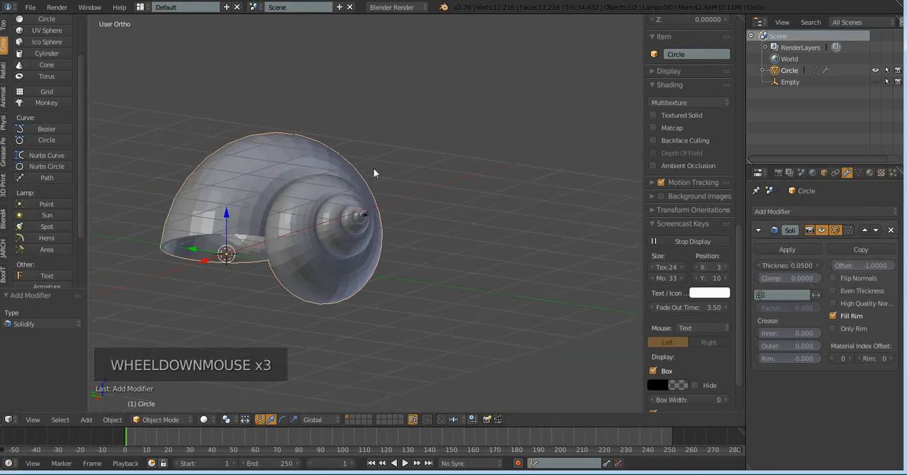
middle_click_drag(379, 256, 362, 285)
scroll(374, 216, "up", 3)
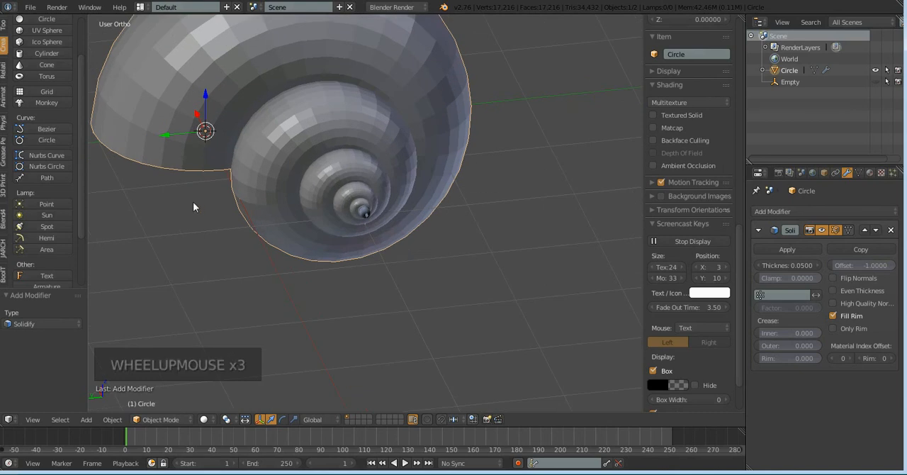
Remove the Solidify modifier from the shell and check the tip and the large opening
left_click(891, 230)
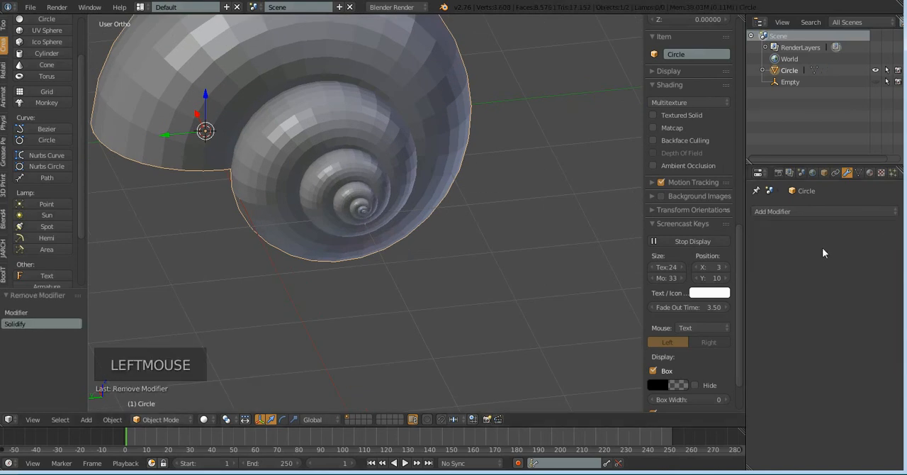
middle_click_drag(228, 246, 324, 188)
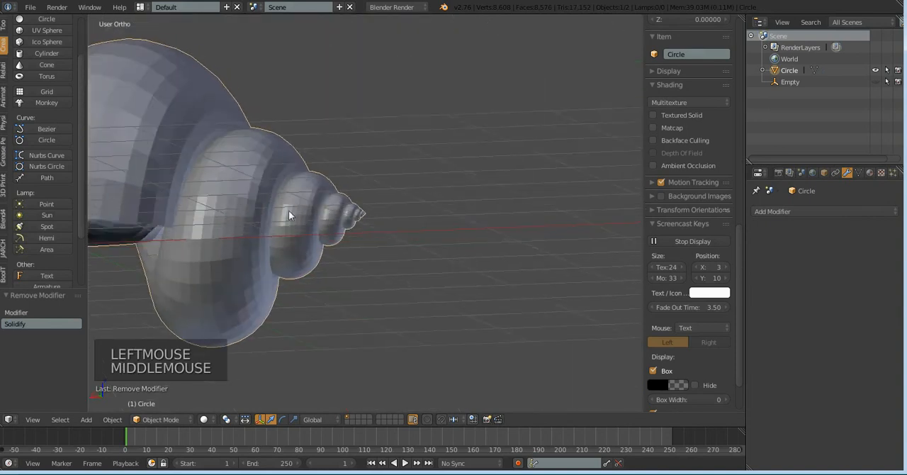
scroll(204, 228, "down", 3)
scroll(185, 225, "up", 1)
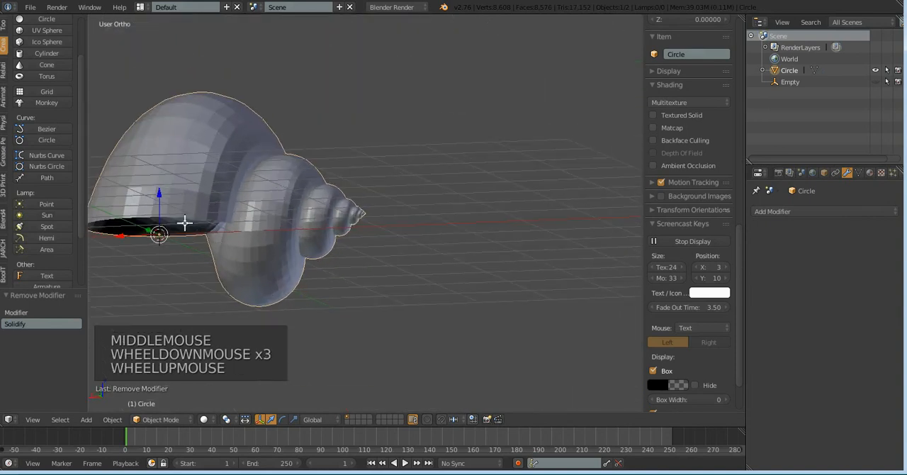
In Edit Mode's right view, extrude the large opening's edge loop about 0.271 in Y and -0.256 in Z, and scale it by about 1.162
key("Tab")
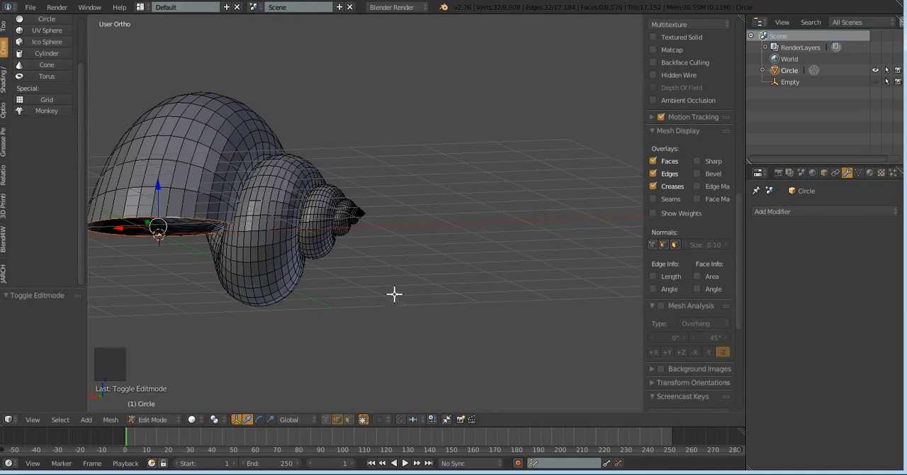
key("KP_3")
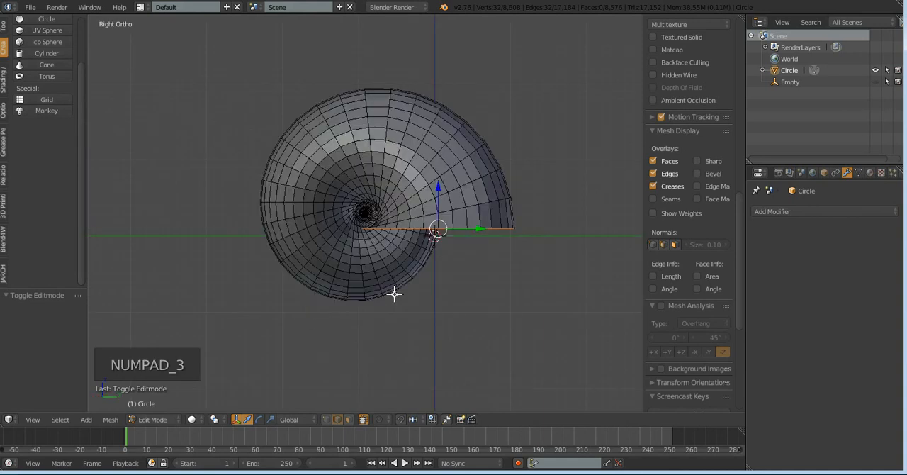
key("e")
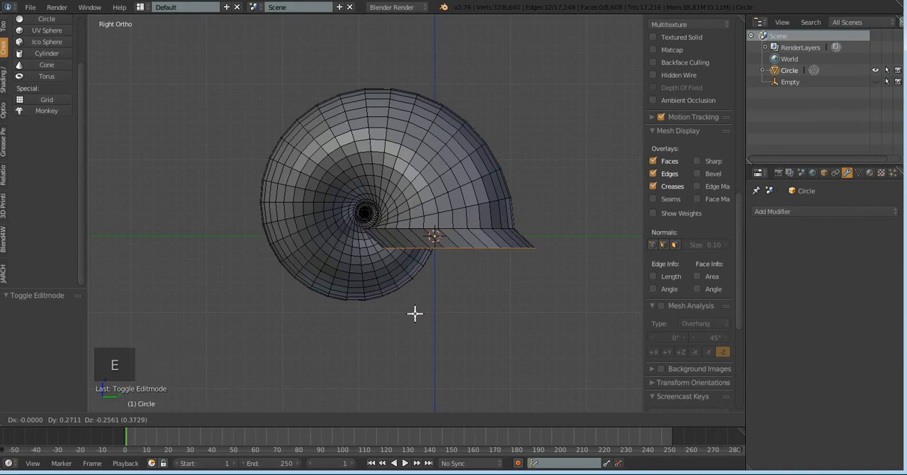
left_click(416, 312)
key("s")
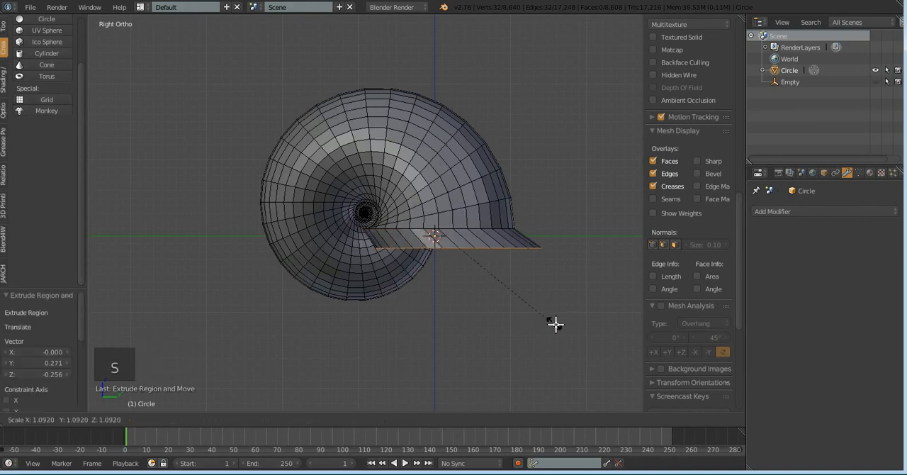
left_click(557, 323)
middle_click_drag(573, 302, 538, 315)
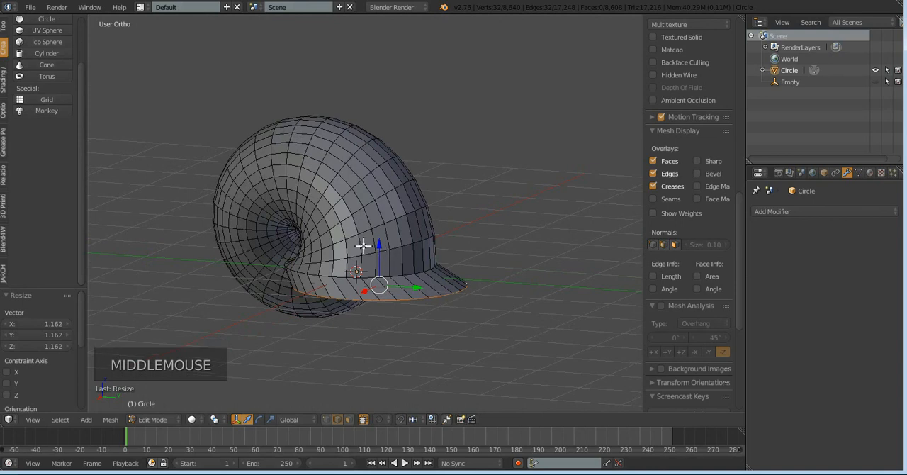
Extrude the flared rim's edge loop again by about -0.015 in X, 0.108 in Y and -0.148 in Z, and inspect the lip
key("e")
key("e")
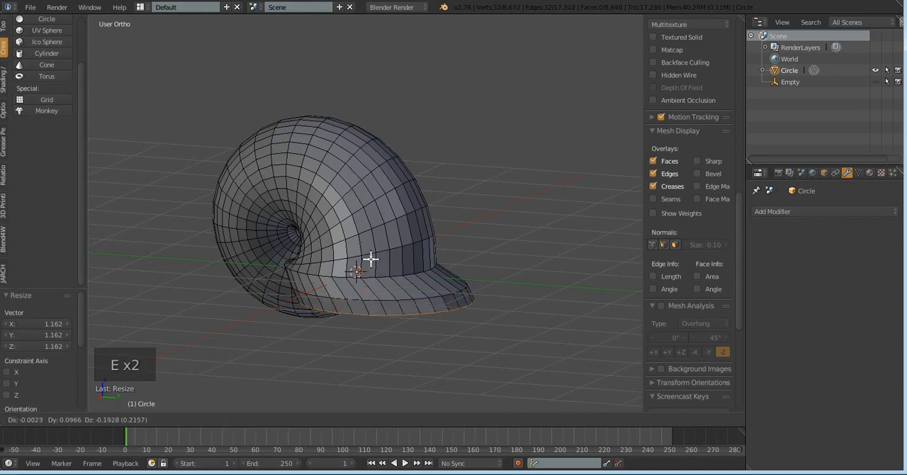
middle_click_drag(454, 331, 370, 308)
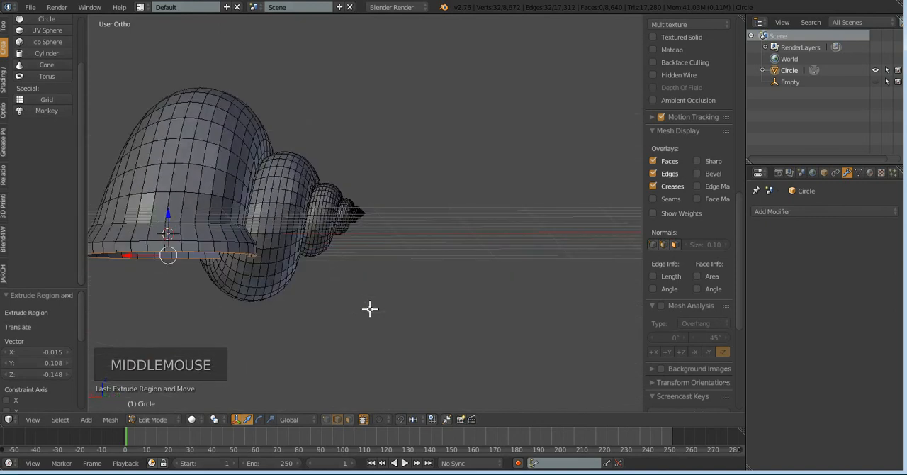
middle_click_drag(308, 250, 215, 240)
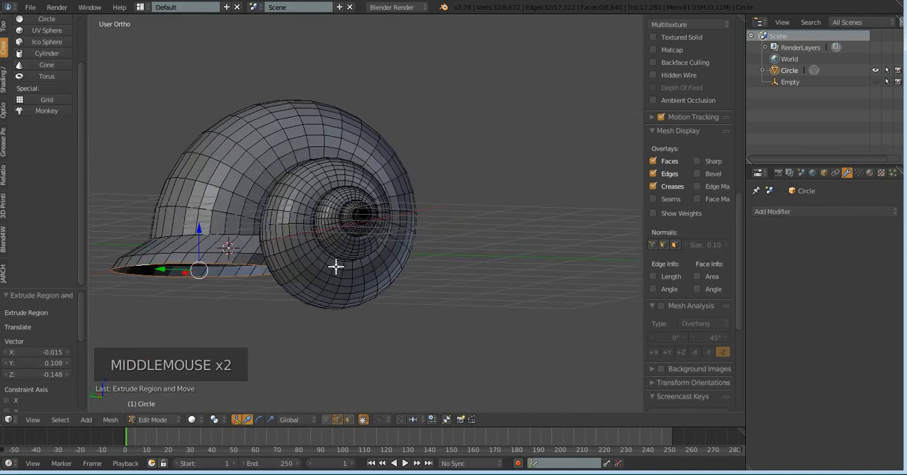
scroll(330, 270, "down", 3)
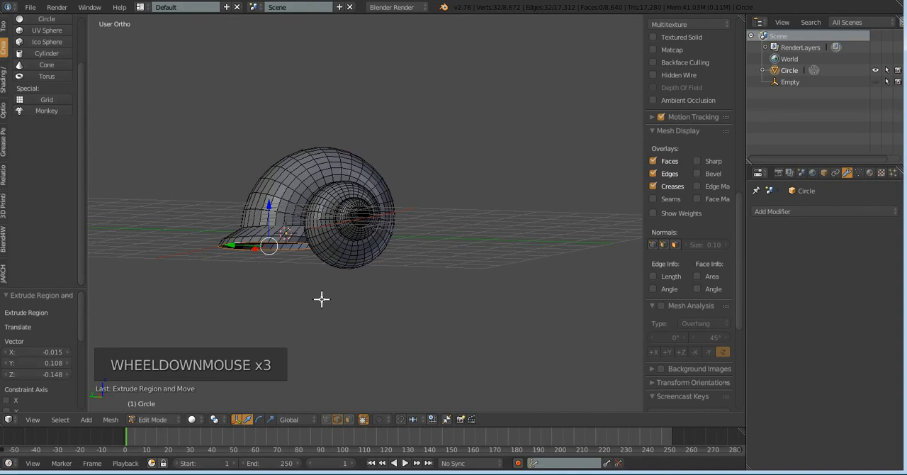